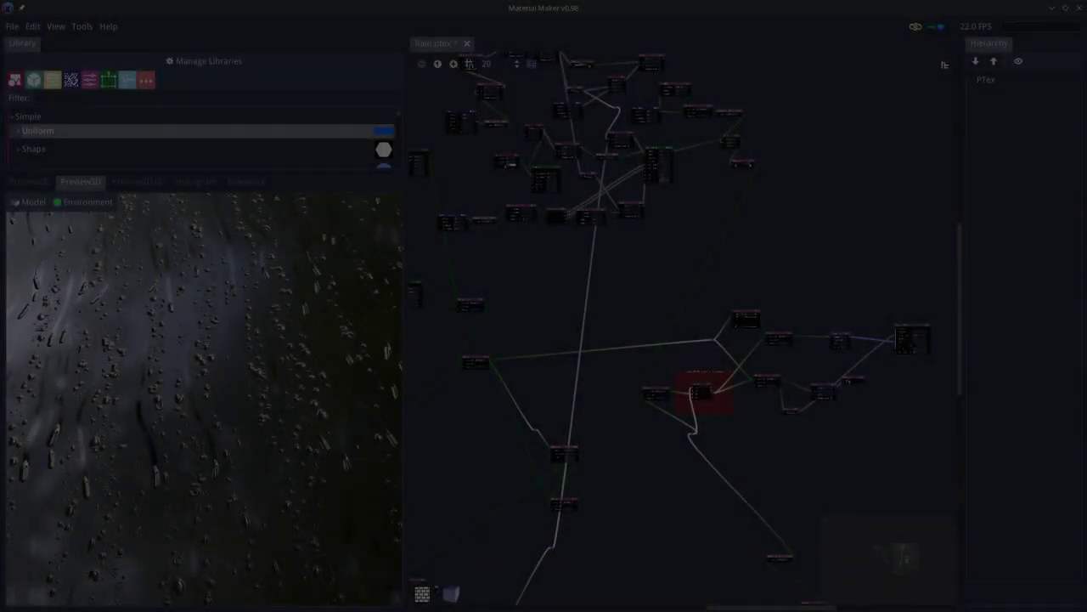
Examine the rain material on the model in the 3D preview from several angles.
middle_click_drag(475, 323, 933, 338)
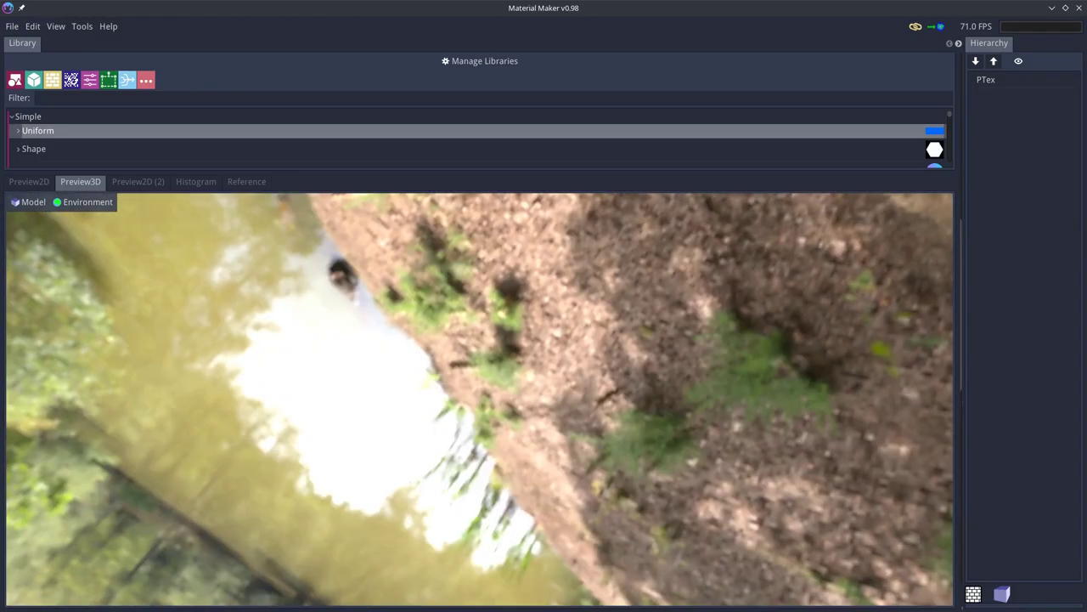
right_click_drag(480, 400, 595, 399)
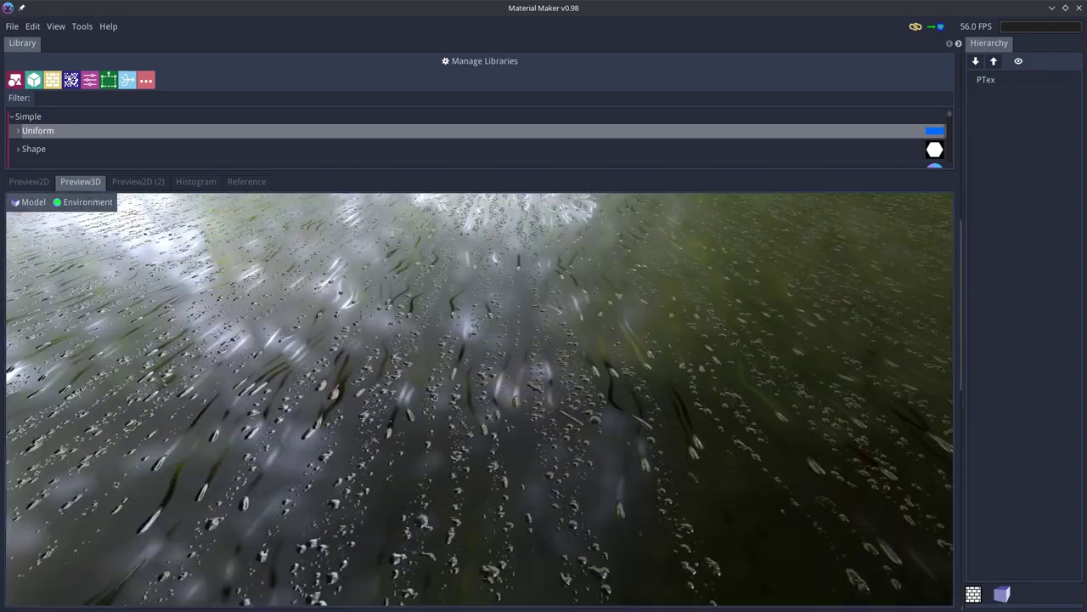
left_click_drag(480, 399, 486, 327)
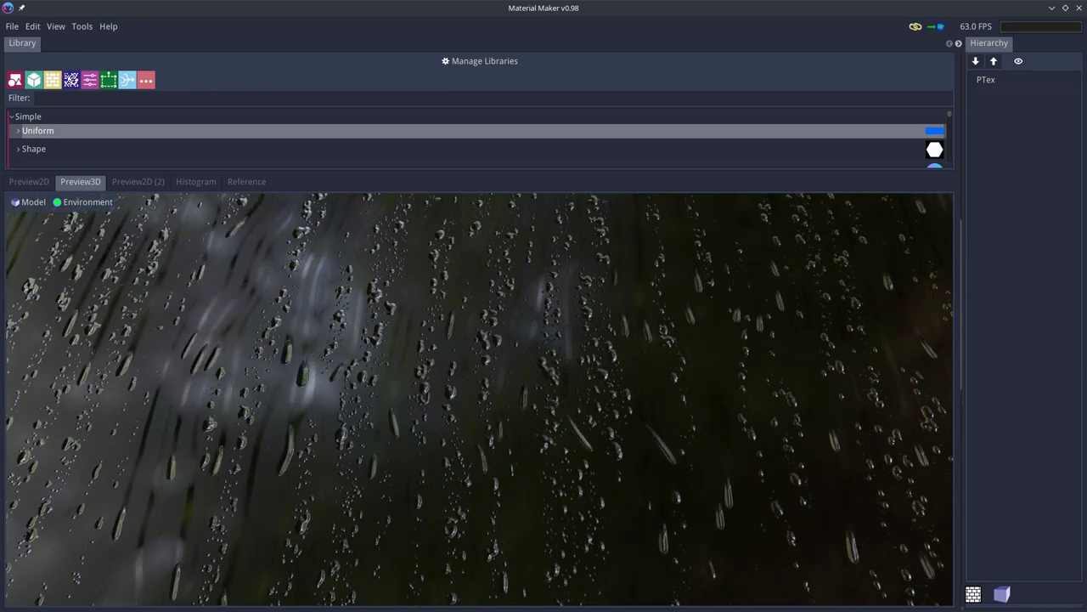
Narrow the preview pane, show the 3D preview behind the node graph, and switch its model to Plane.
left_click_drag(958, 323, 350, 323)
left_click(393, 594)
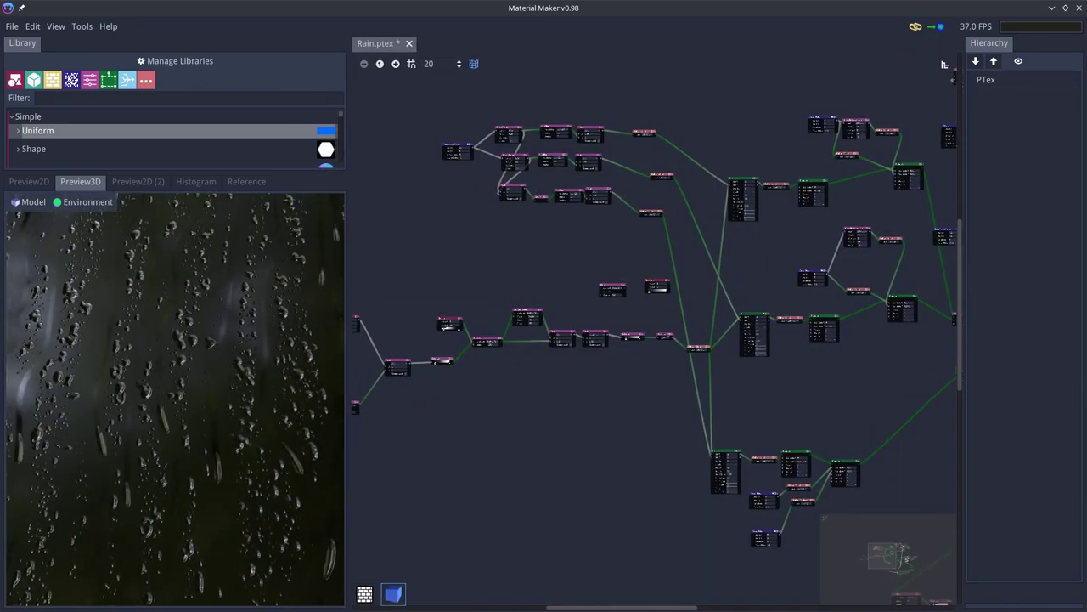
left_click(393, 593)
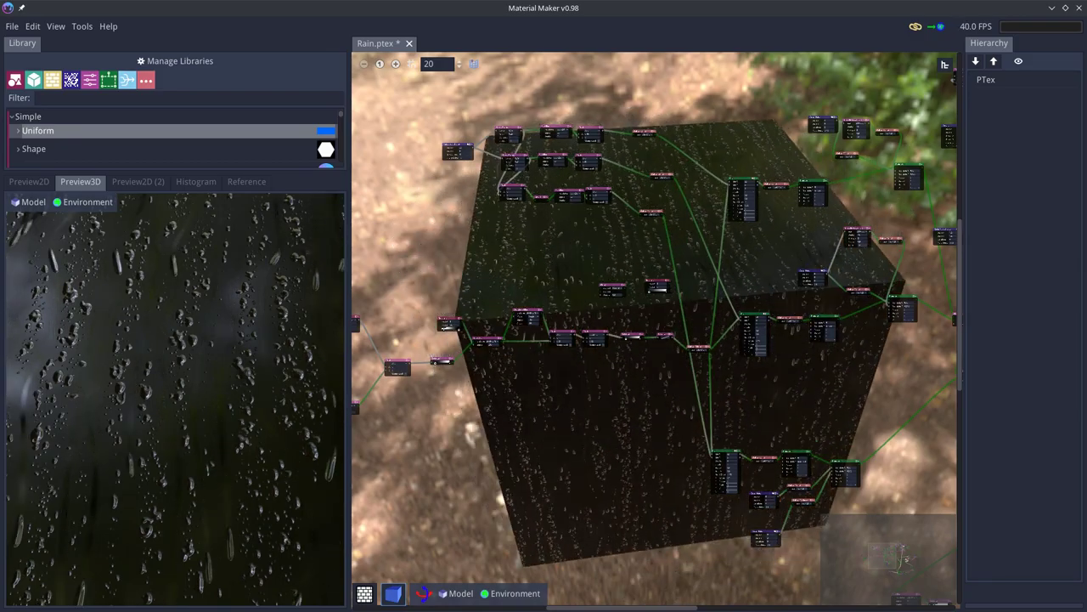
left_click(457, 593)
mouse_move(463, 564)
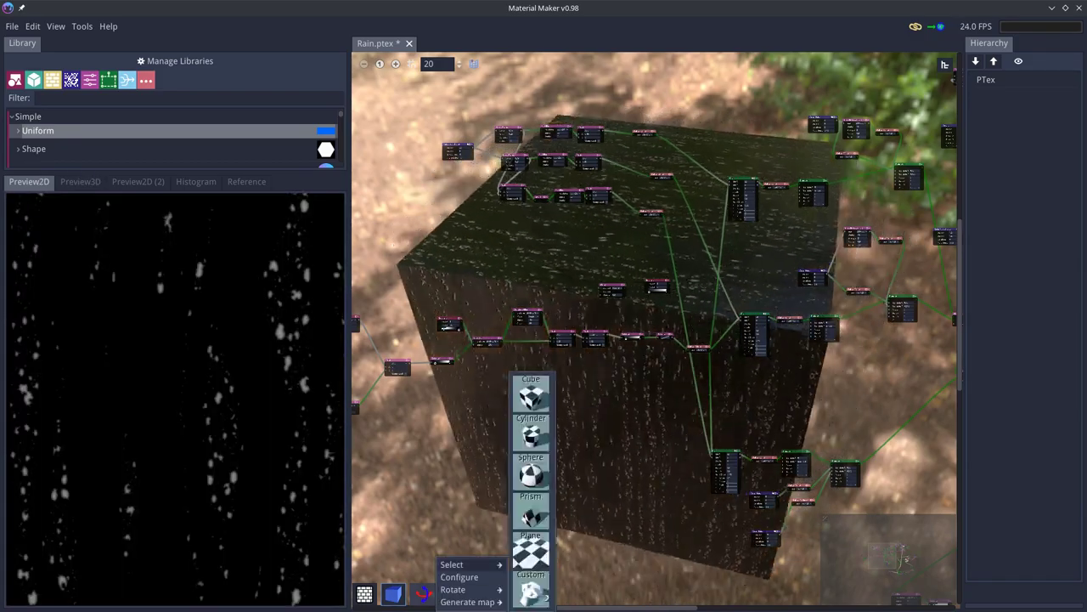
left_click(531, 551)
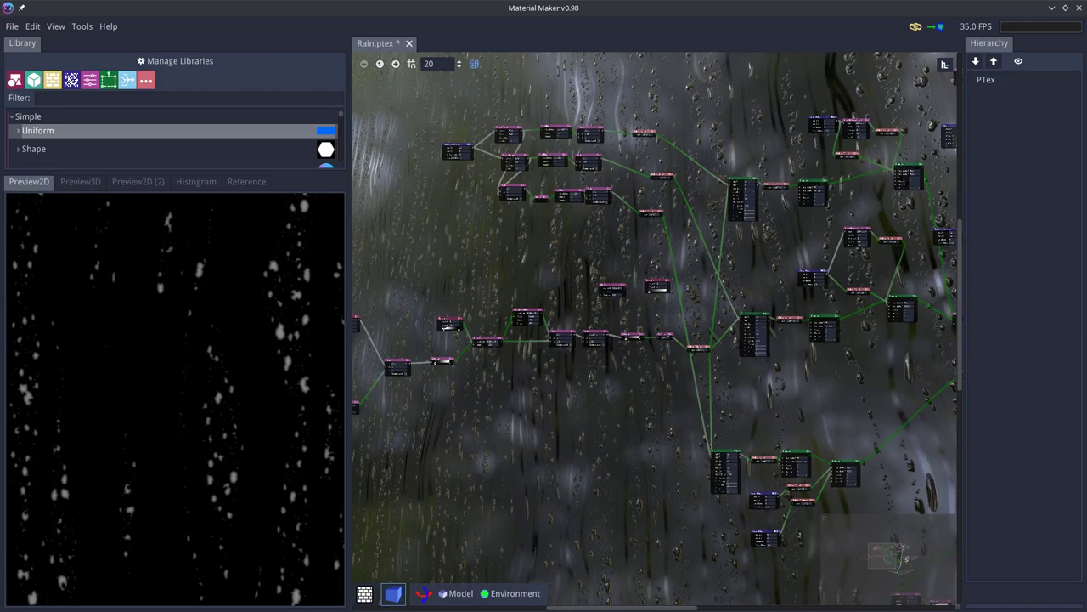
Preview the drop head's Gradient, Translate and Scale nodes in 2D, with the 2D preview's view reset.
scroll(435, 295, "up", 8)
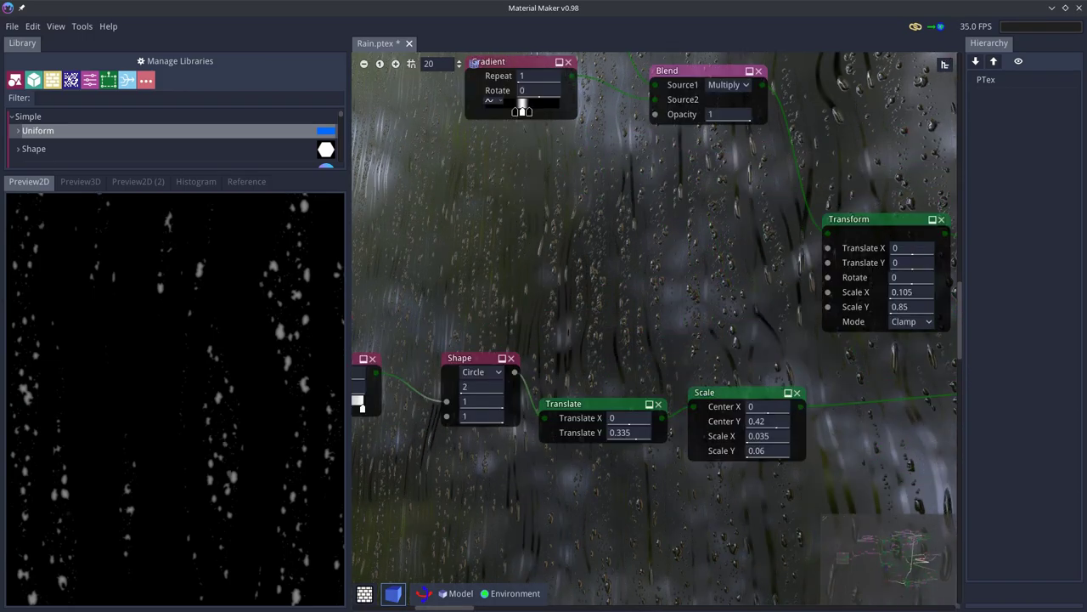
middle_click_drag(416, 331, 593, 306)
left_click(503, 332)
middle_click_drag(730, 305, 424, 322)
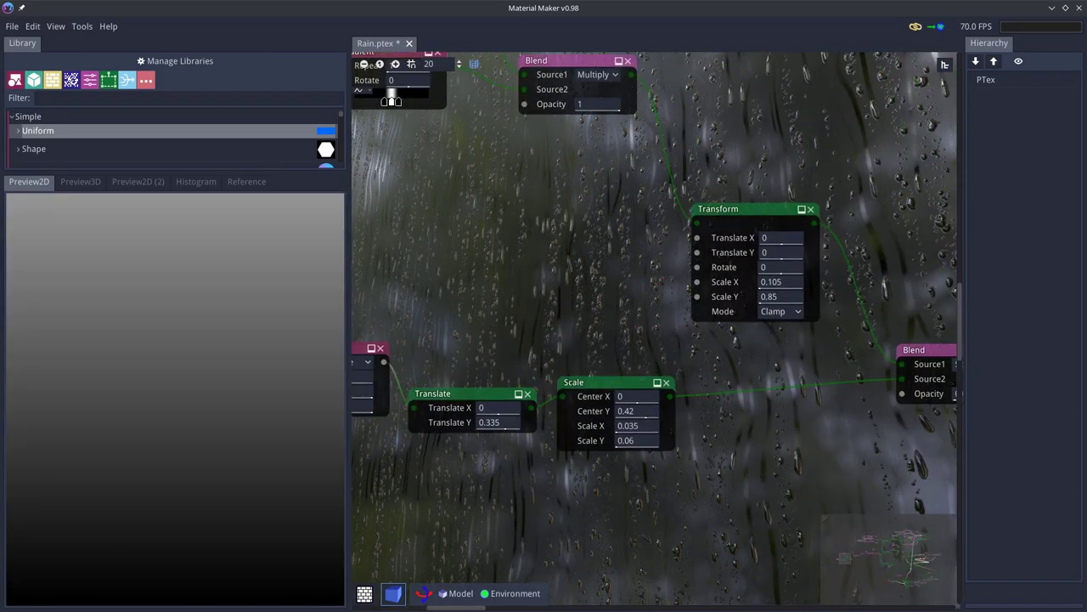
left_click(460, 393)
right_click(192, 389)
left_click(216, 399)
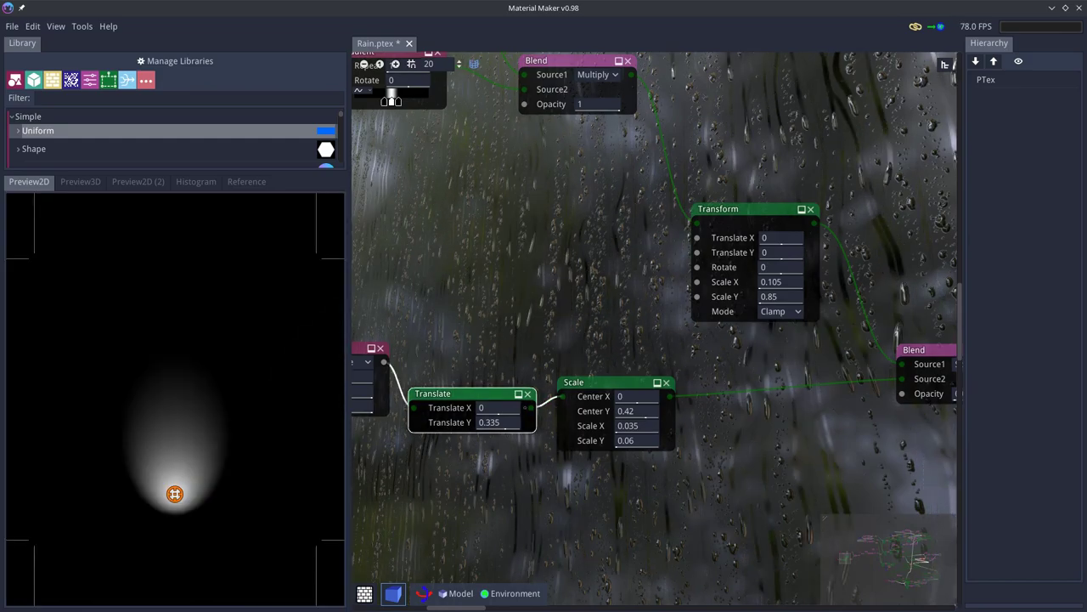
left_click(602, 382)
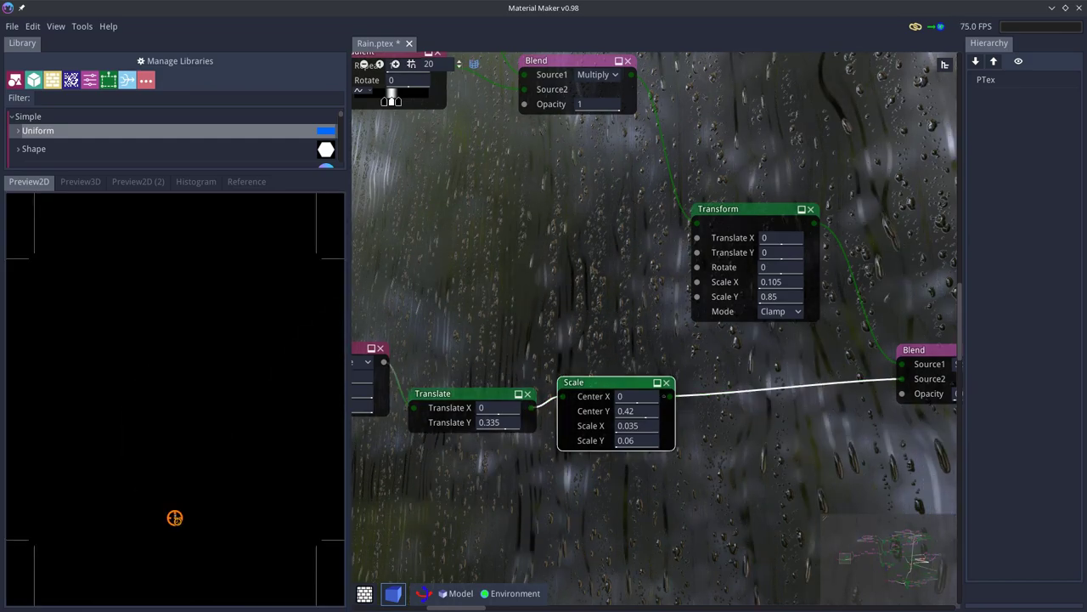
Preview the drop trail's two Gradient nodes, their Multiply Blend and the Transform node that scales the result.
left_click(722, 210)
middle_click_drag(612, 192, 676, 324)
left_click(442, 185)
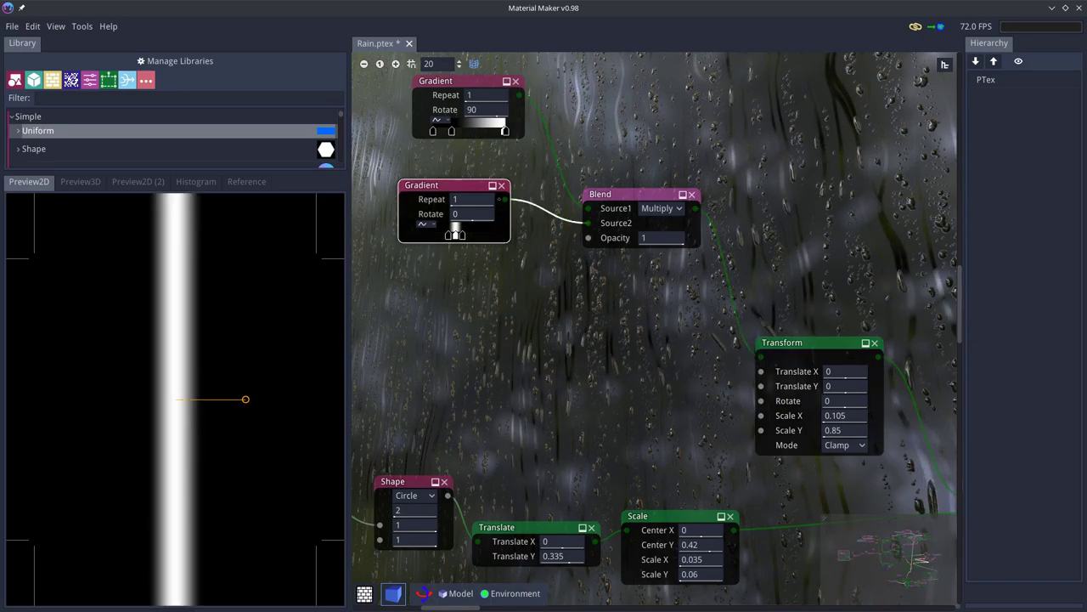
left_click(628, 194)
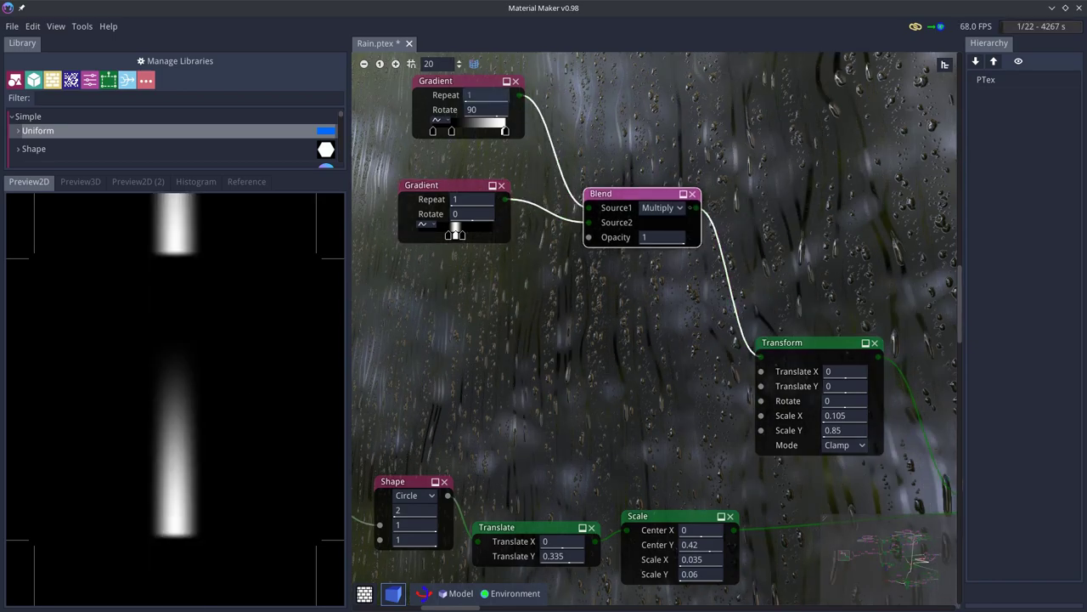
left_click(466, 81)
left_click(807, 343)
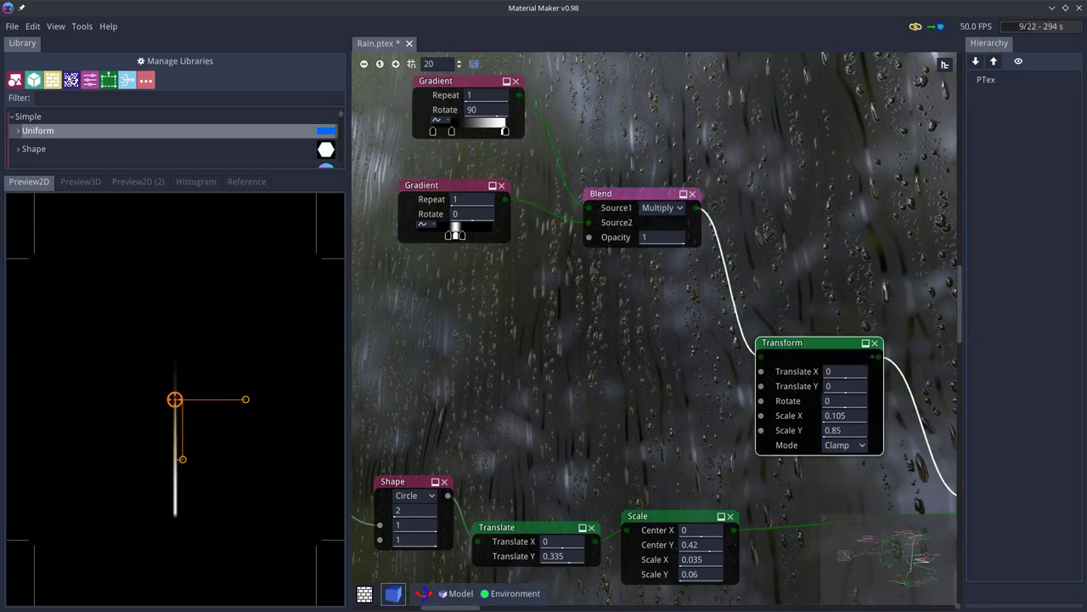
Preview the circle Shape and Scale nodes, and the Screen Blend that combines the drop head with its trail.
middle_click_drag(705, 480, 844, 334)
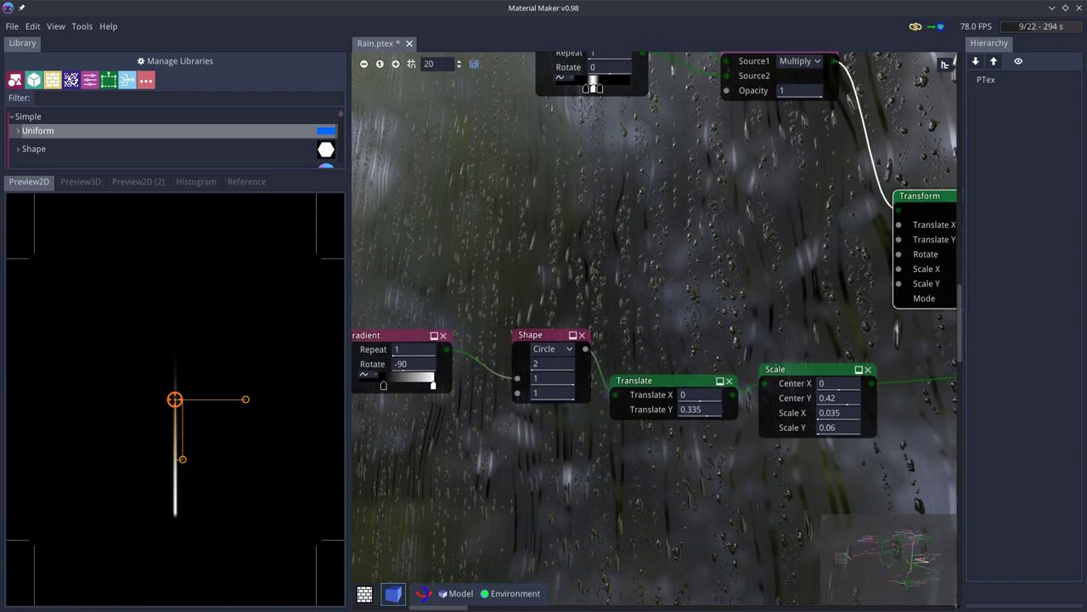
left_click(537, 336)
left_click(780, 370)
middle_click_drag(795, 373, 490, 355)
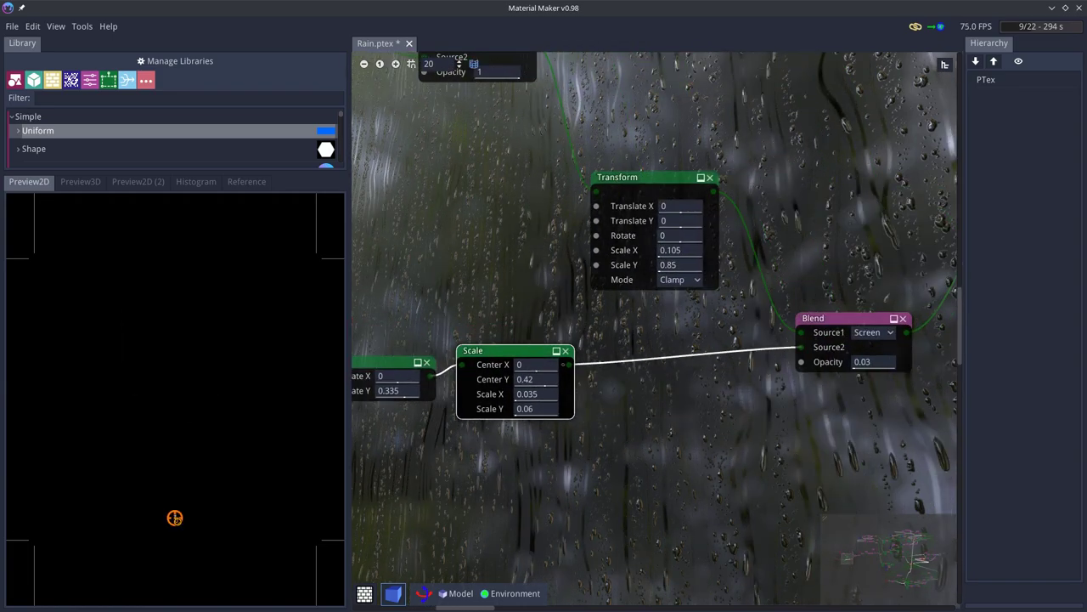
left_click(837, 319)
middle_click_drag(837, 321, 439, 319)
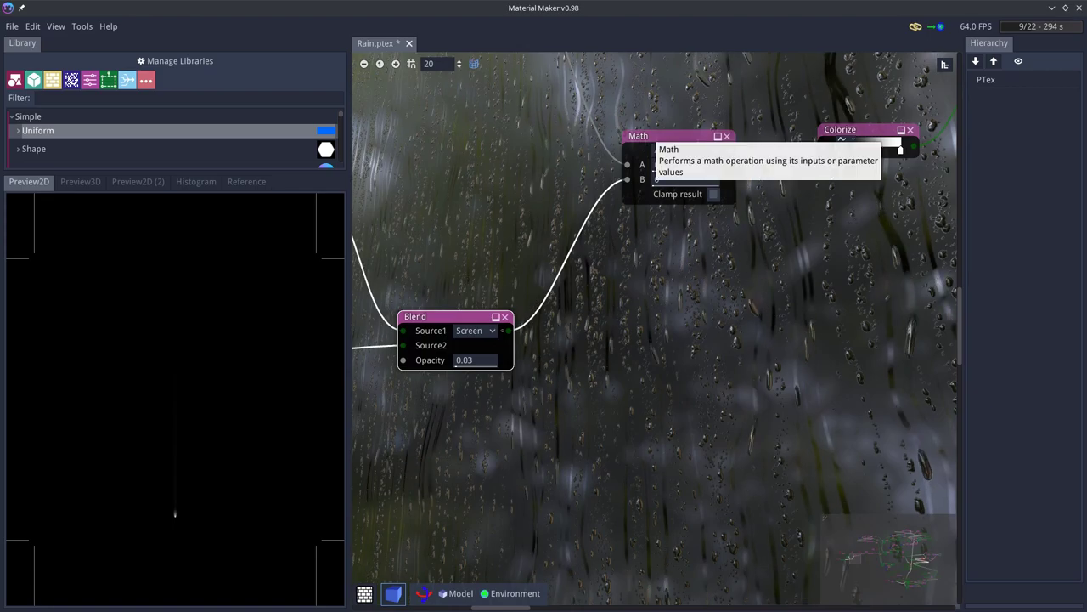
Preview how the blended drop passes through Math, Colorize, the gradient-driven Slope Blur and the Directional Blur.
middle_click_drag(633, 138, 530, 267)
middle_click_drag(764, 221, 590, 346)
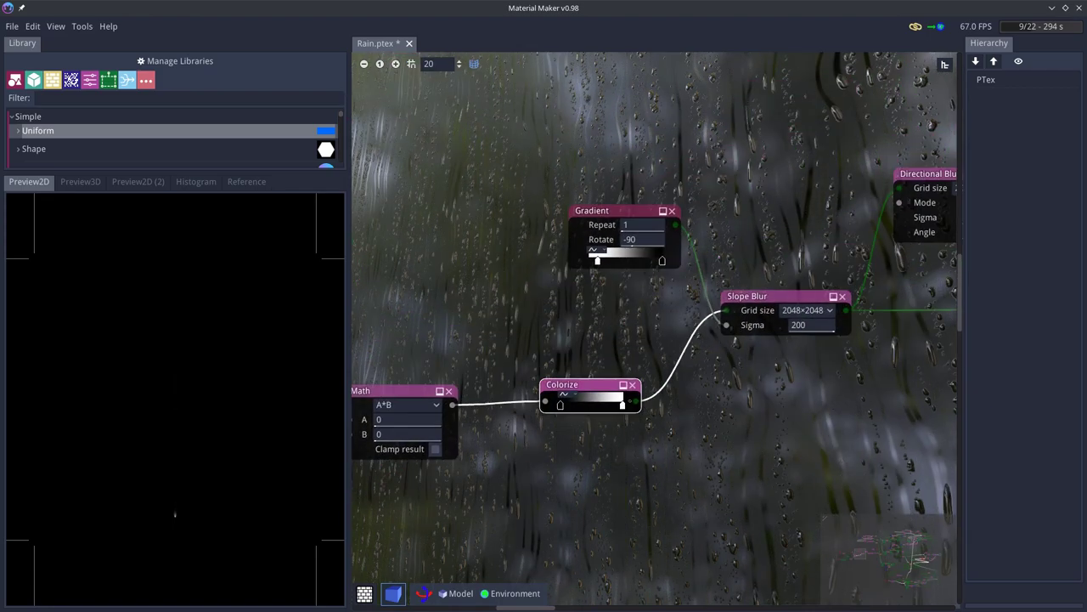
left_click(608, 210)
left_click(760, 297)
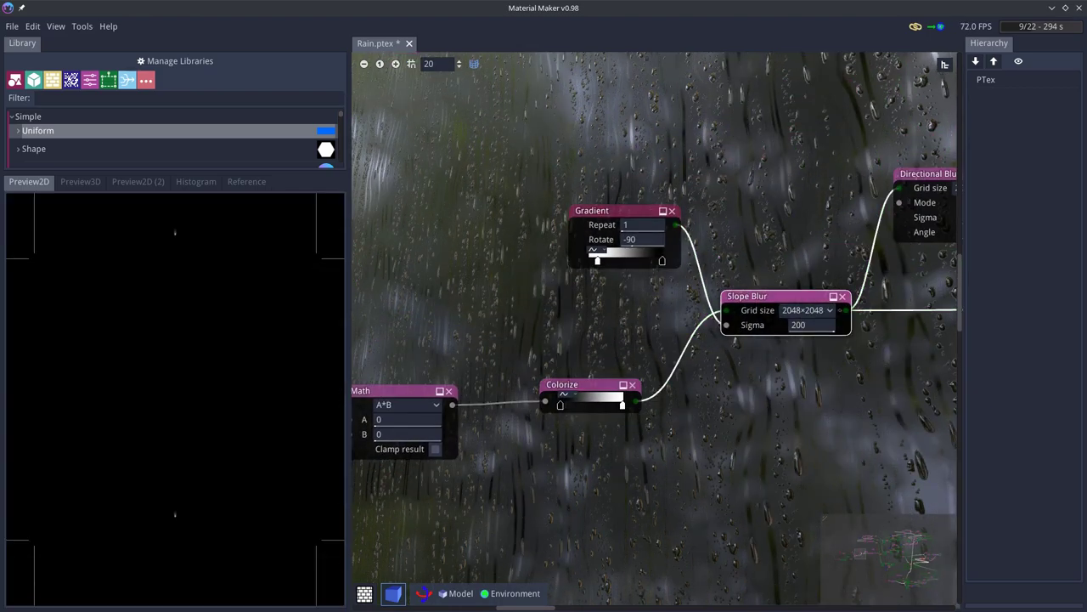
middle_click_drag(820, 246, 613, 285)
left_click(740, 213)
middle_click_drag(723, 213, 528, 213)
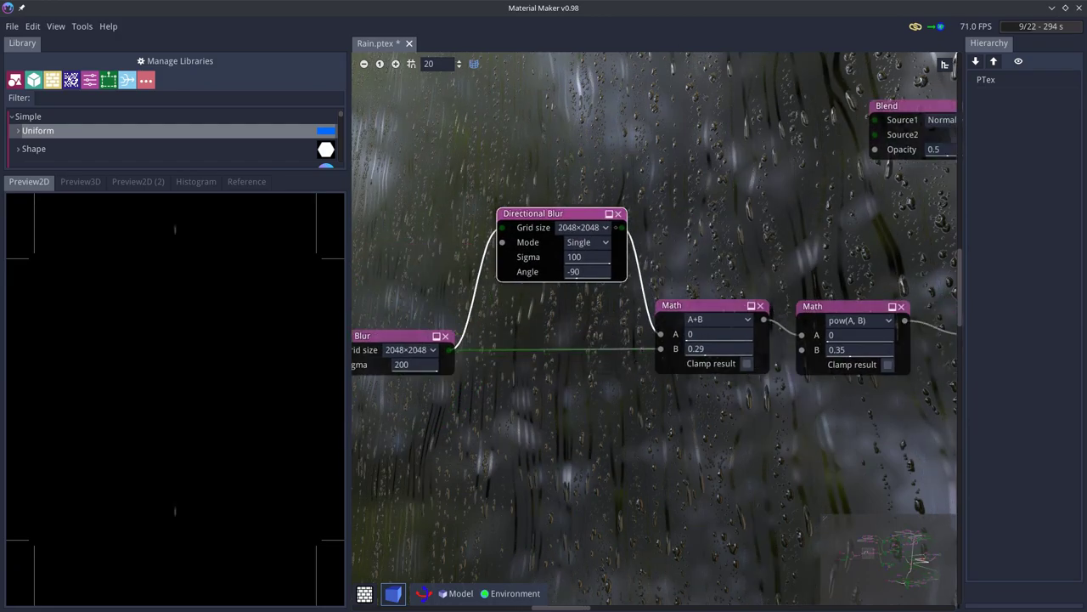
Preview the A+B Math node after the Directional Blur and the pow(A, B) Math node that follows it.
left_click(671, 306)
middle_click_drag(672, 306, 481, 306)
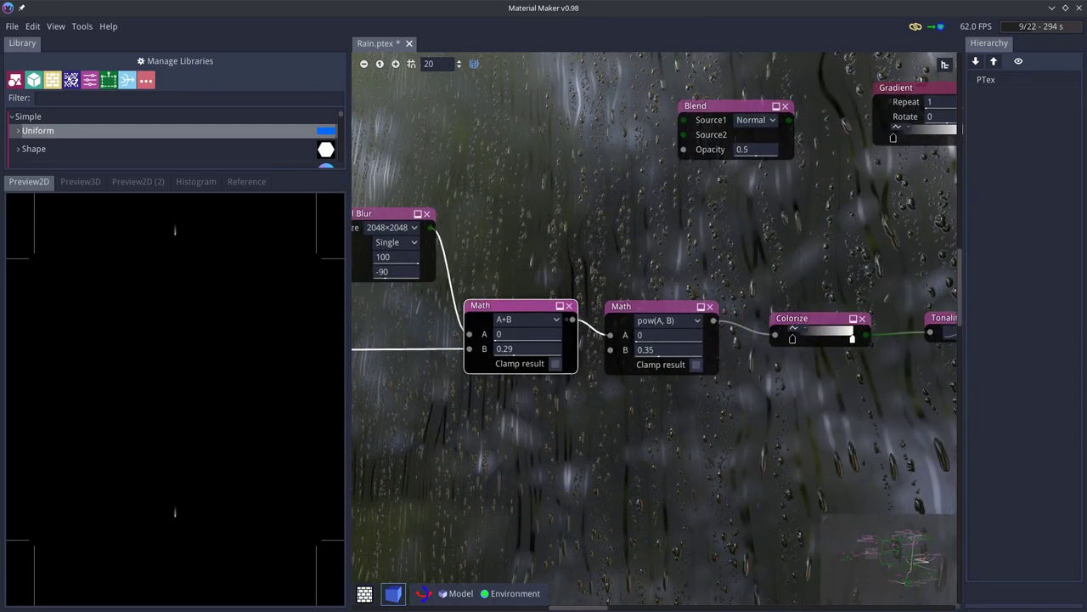
left_click(650, 307)
middle_click_drag(722, 230, 592, 257)
Delete the unconnected Blend and Gradient nodes above the Math and Colorize chain.
left_click(594, 134)
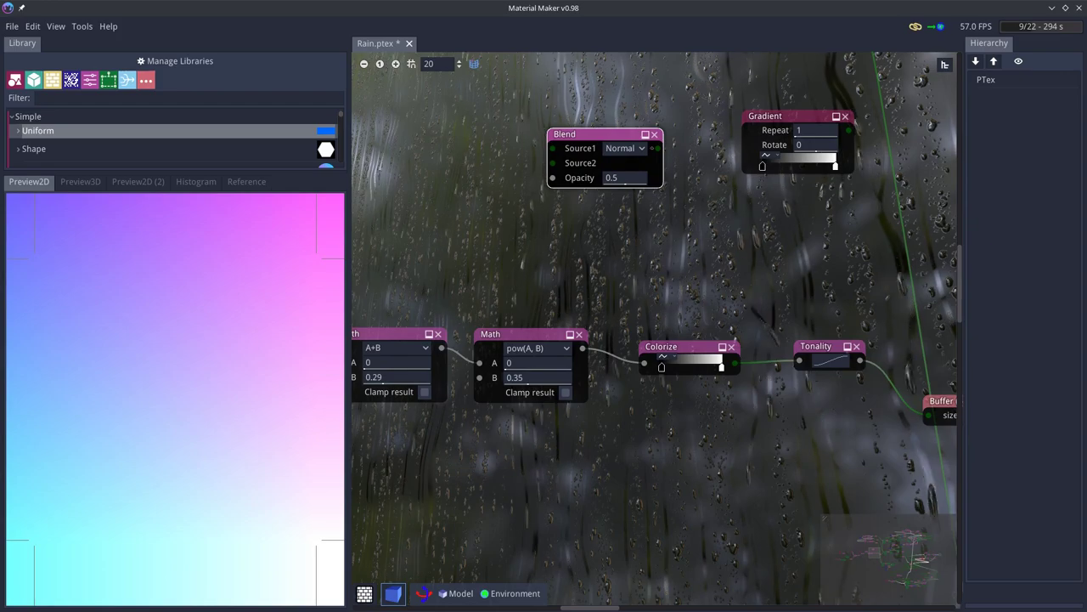
left_click_drag(487, 88, 800, 237)
key("Delete")
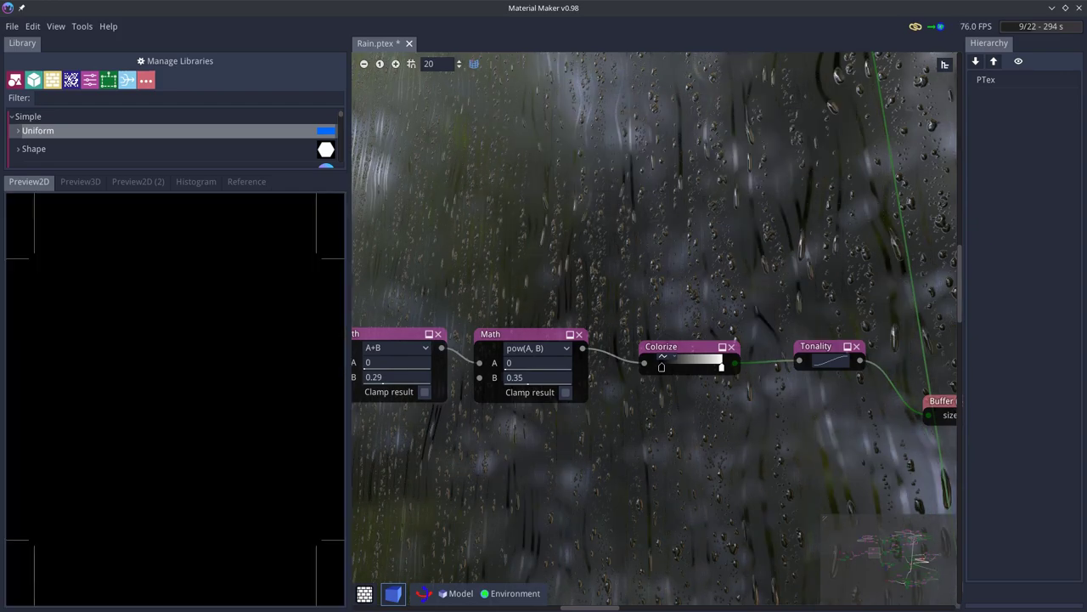
Preview the Colorize, Tonality and 512×512 Buffer nodes, and the Tiler that scatters the drop.
left_click(686, 346)
middle_click_drag(764, 306, 670, 293)
left_click(722, 332)
middle_click_drag(849, 365, 658, 353)
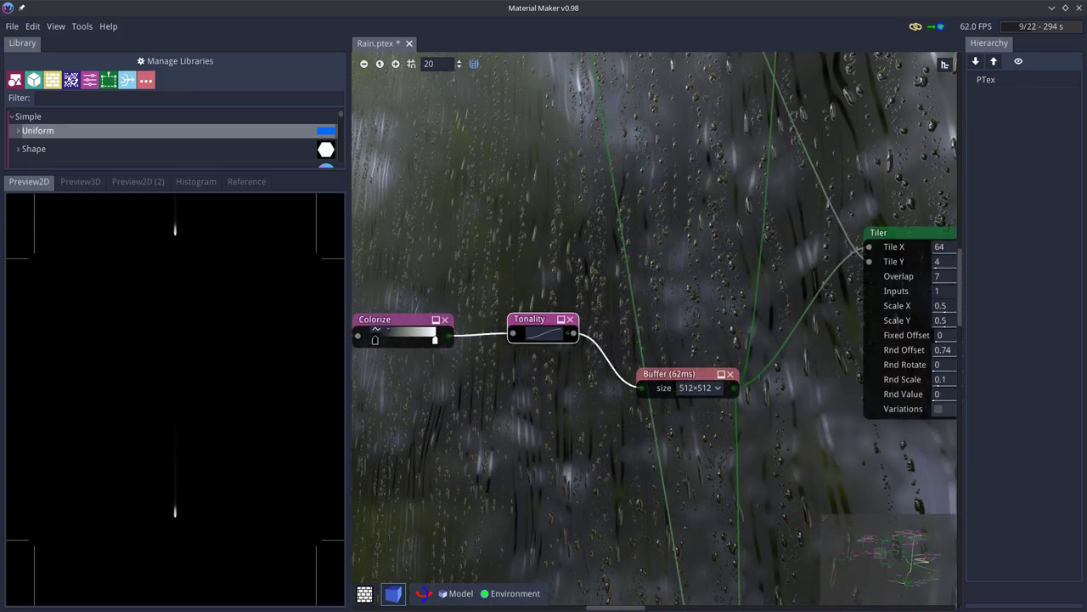
left_click(676, 375)
middle_click_drag(748, 340, 494, 383)
left_click(654, 277)
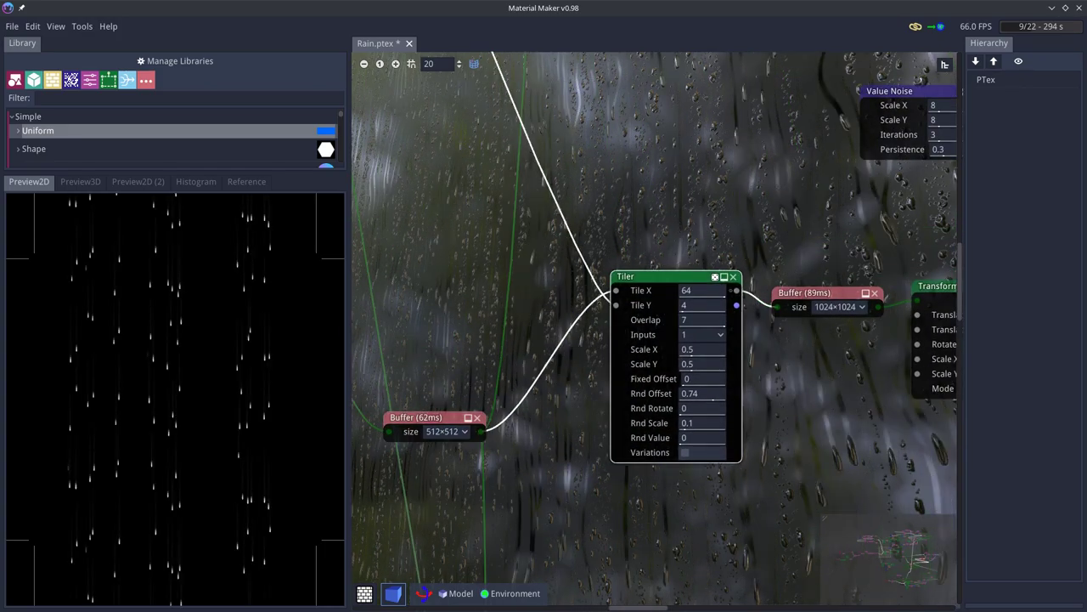
Preview the Transform node that moves the tiled drops over time and the noise-driven Transform that bends their paths.
middle_click_drag(578, 229, 555, 316)
middle_click_drag(915, 374, 480, 357)
left_click(706, 280)
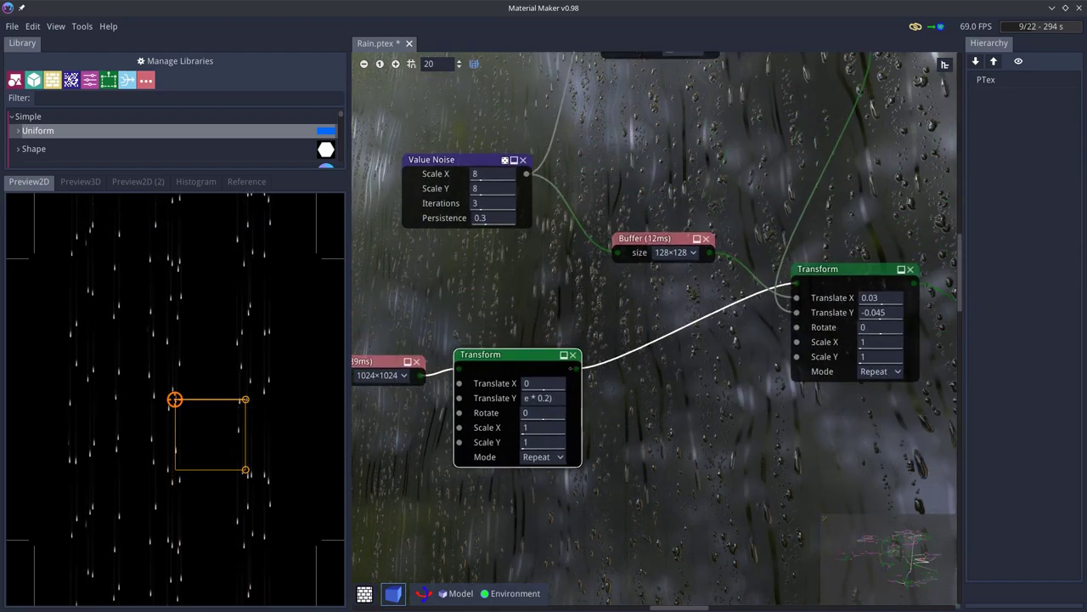
left_click(819, 270)
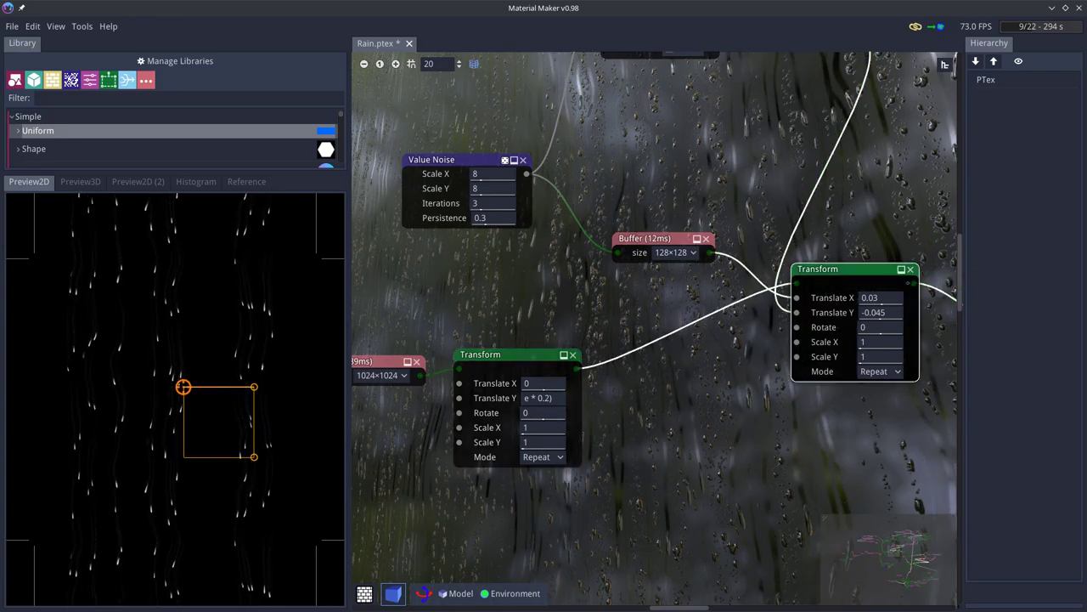
middle_click_drag(820, 270, 717, 282)
Preview the two nodes that merge the drop layers and the Transform outputs that feed them.
scroll(626, 192, "down", 10)
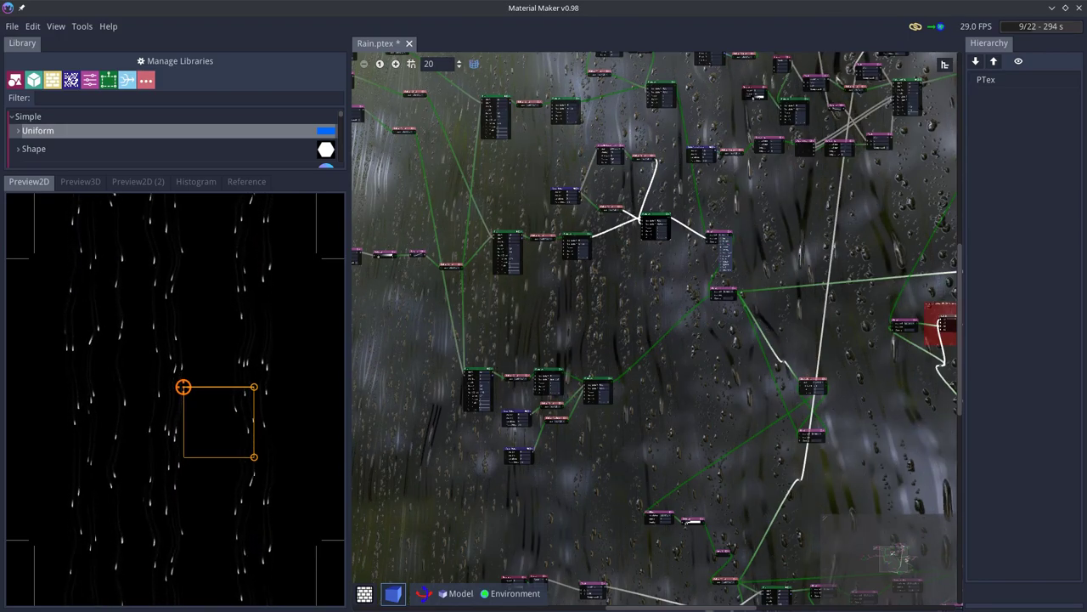
left_click(718, 232)
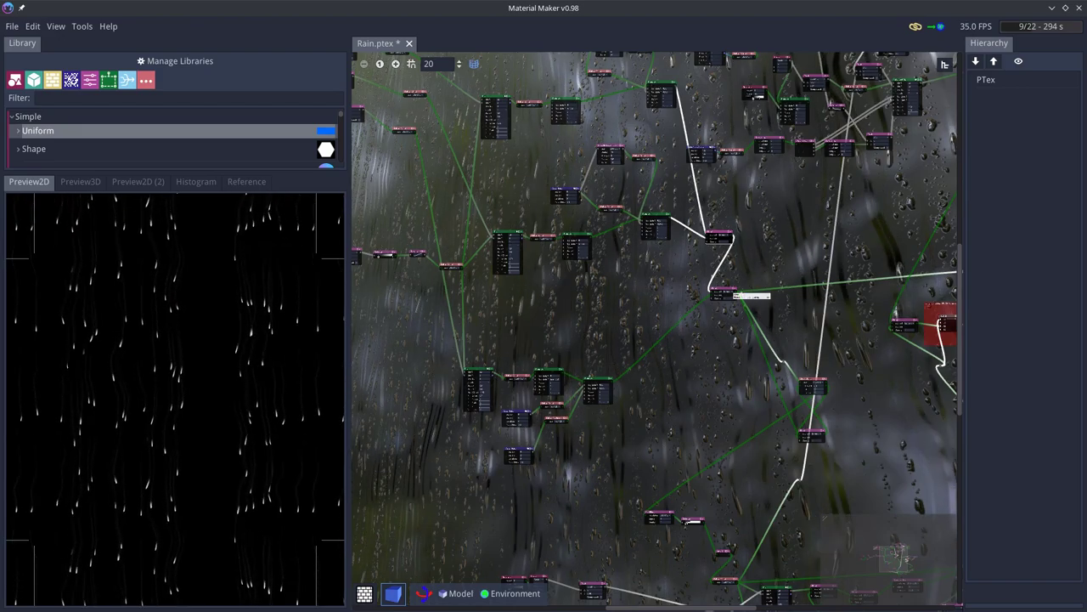
left_click(723, 292)
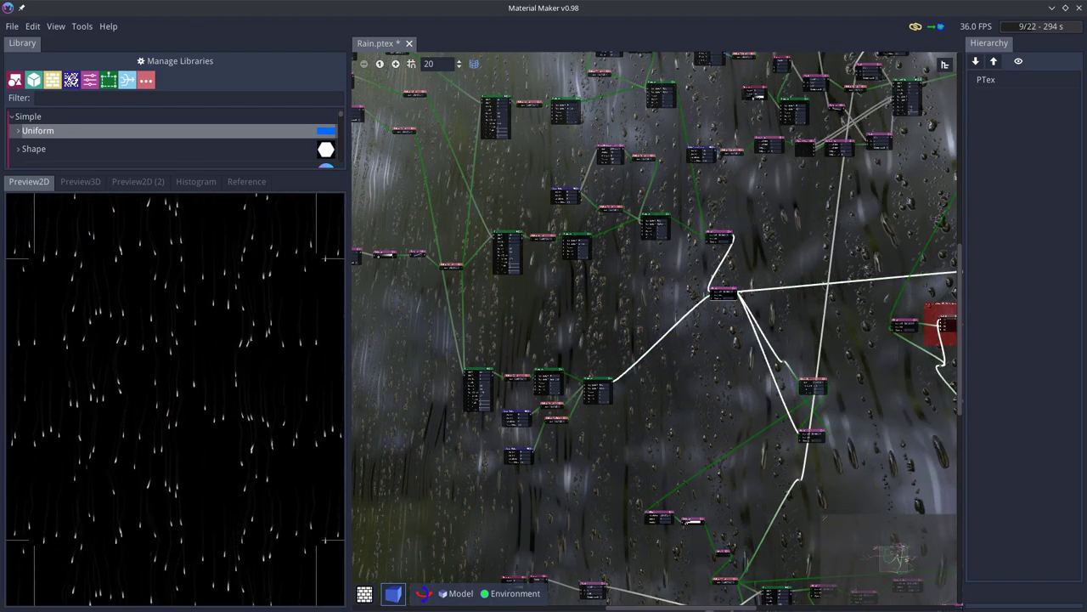
left_click(598, 381)
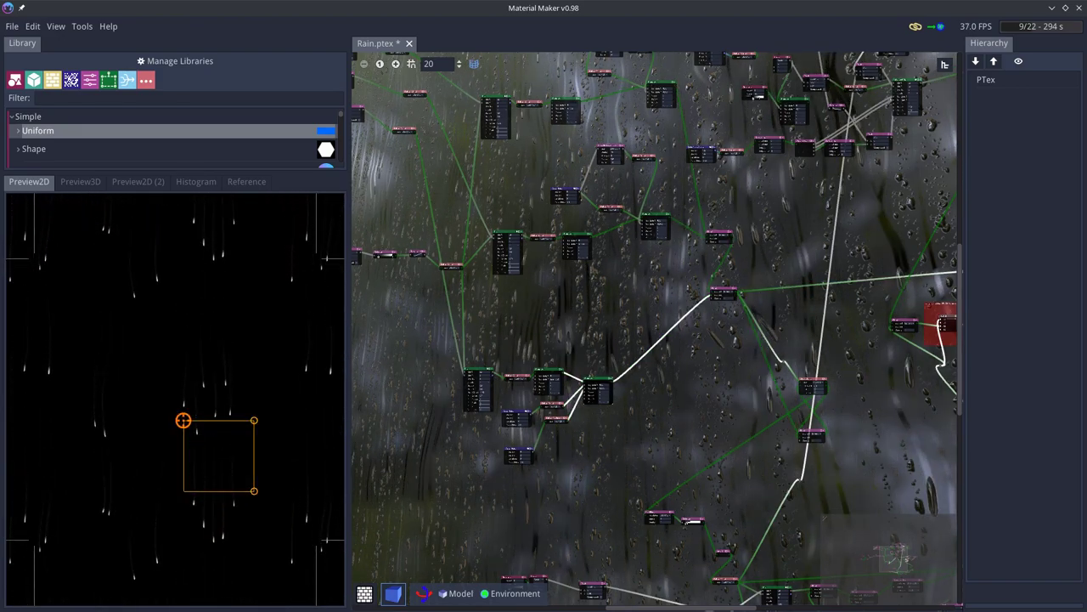
left_click(655, 215)
middle_click_drag(655, 216, 640, 377)
left_click(660, 246)
middle_click_drag(660, 246, 825, 274)
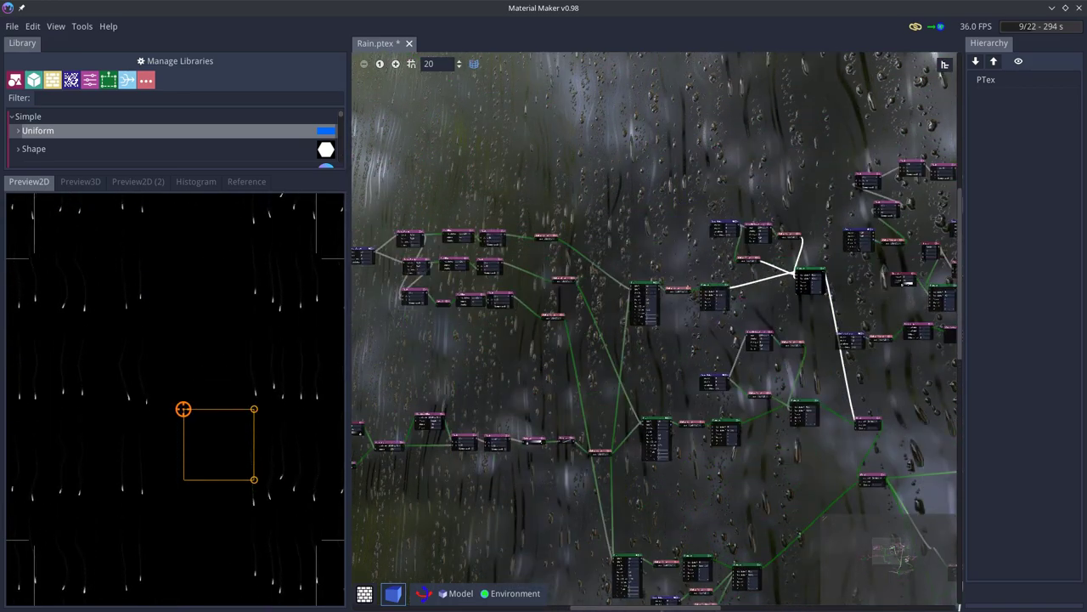
Preview the Anisotropic Noise, its two Tones Range nodes and the A+B Math node that combines their stripe masks.
scroll(806, 283, "up", 7)
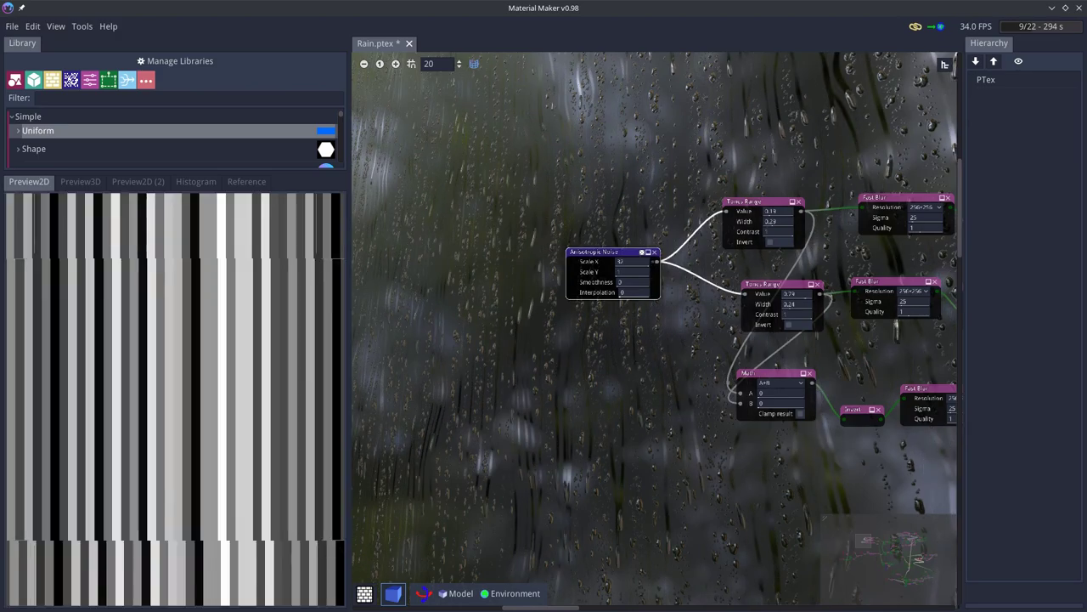
left_click(634, 188)
left_click(650, 271)
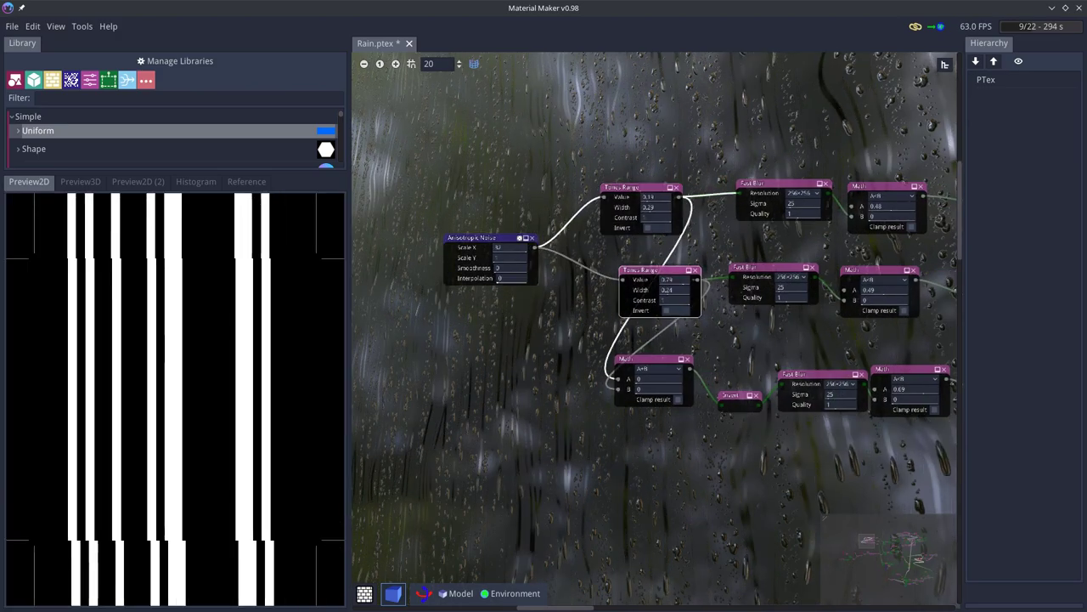
left_click(644, 359)
middle_click_drag(741, 424, 628, 427)
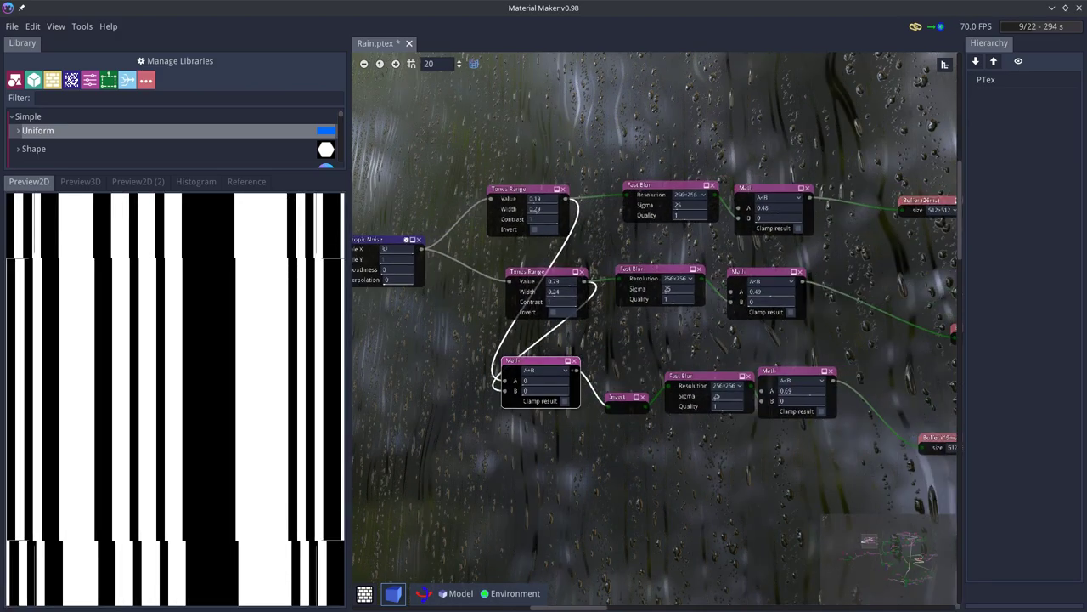
Preview the Invert node, the top Math node and the three 512×512 Buffers that hold the stripe masks.
left_click(620, 398)
middle_click_drag(769, 340, 617, 346)
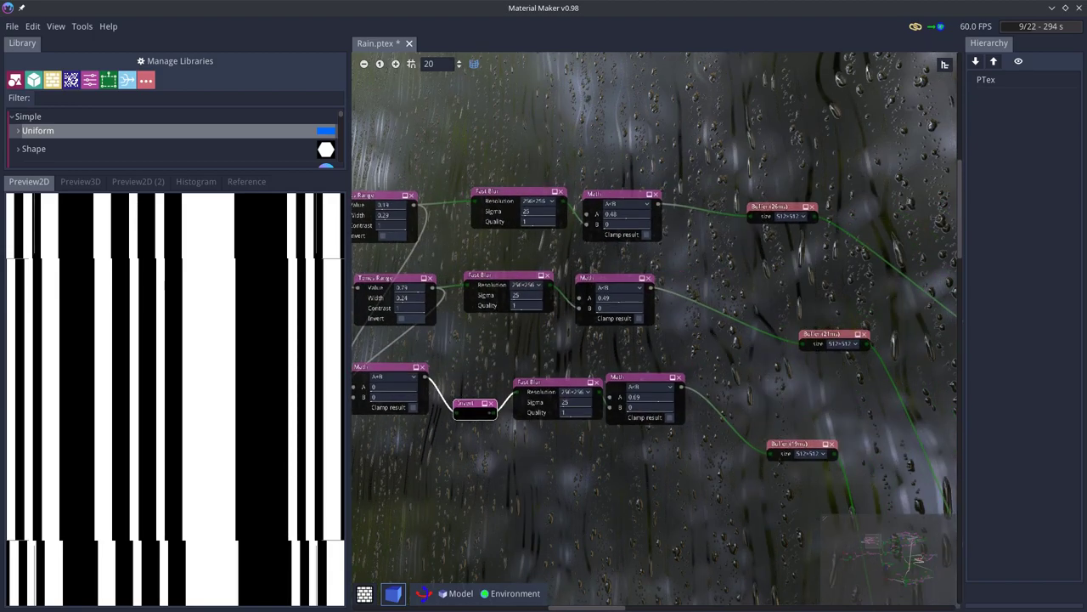
left_click(613, 195)
left_click(769, 208)
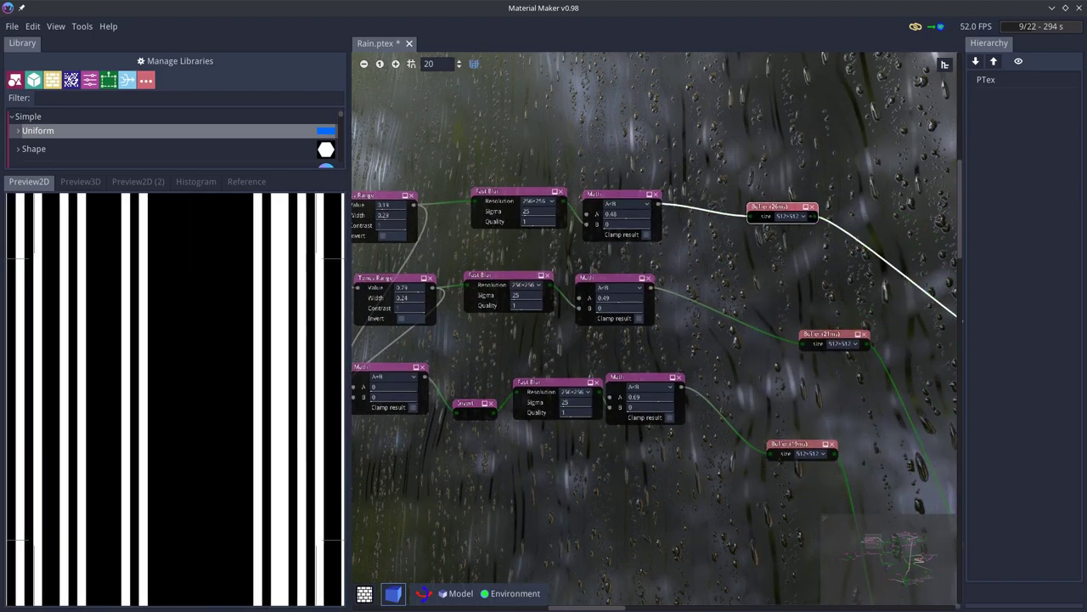
left_click(821, 335)
left_click(790, 444)
middle_click_drag(807, 433, 466, 349)
Preview each stripe mask Buffer together with the Tiler it controls, for all three drop layers.
left_click(436, 124)
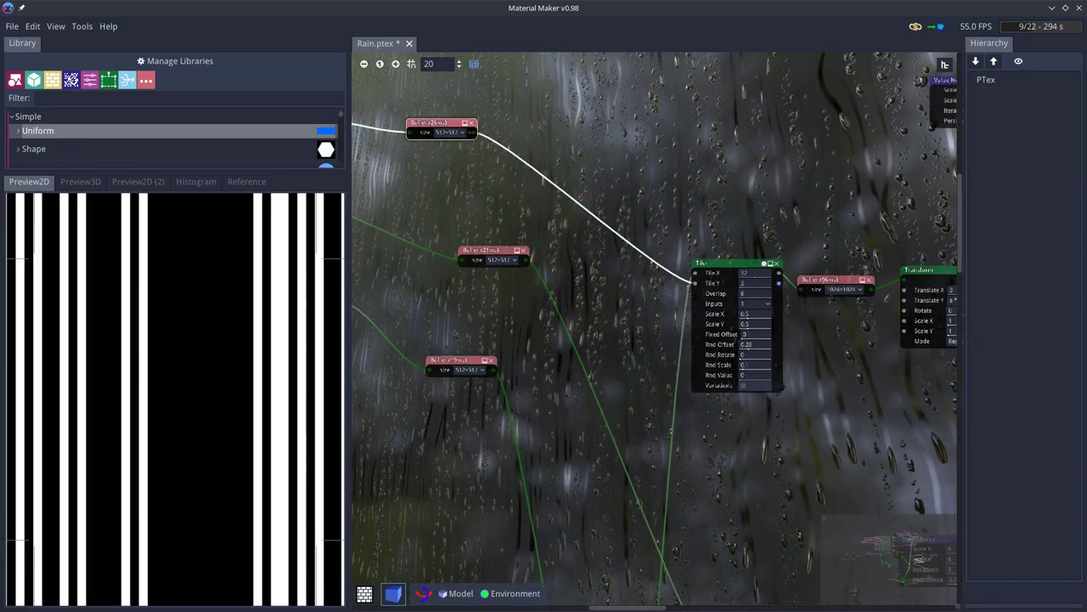
left_click(736, 264)
middle_click_drag(631, 246, 606, 138)
scroll(672, 237, "down", 4)
left_click(539, 139)
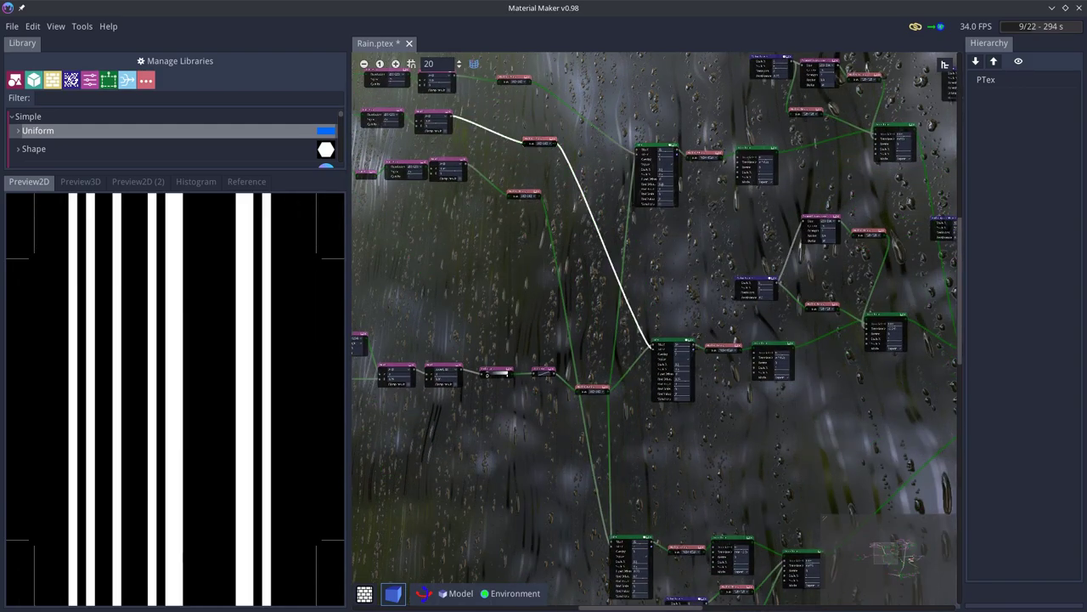
left_click(668, 340)
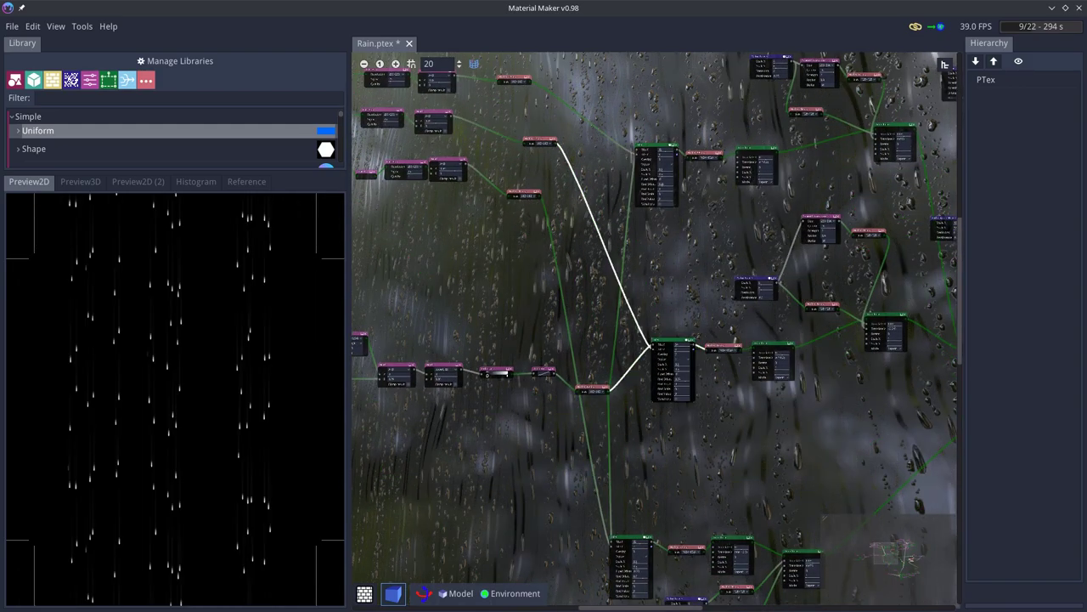
left_click(523, 192)
middle_click_drag(612, 407, 576, 312)
left_click(597, 441)
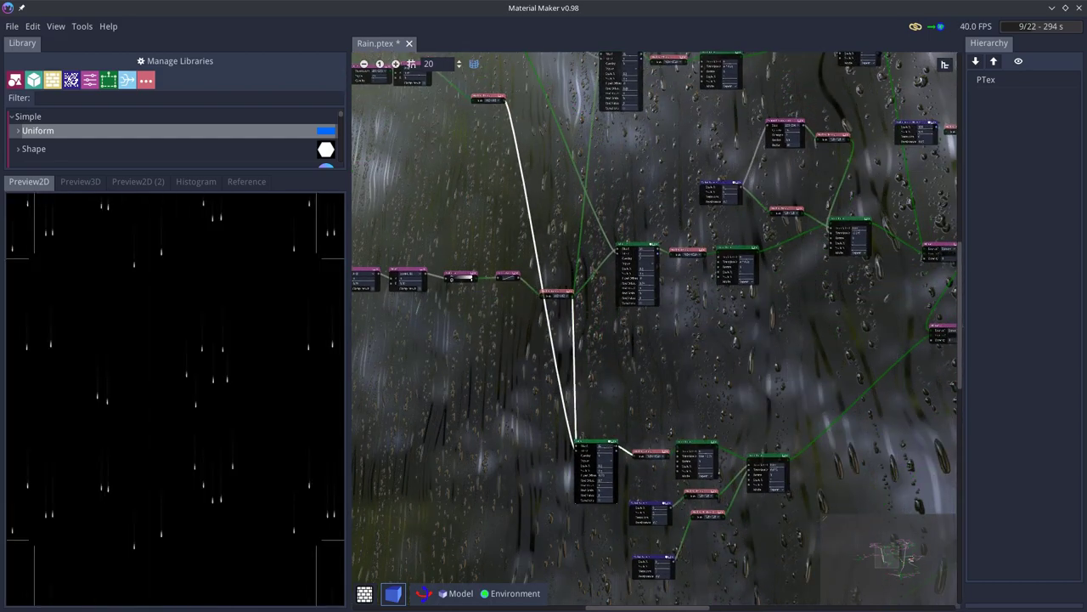
Preview the Blend node that merges the three drop layers and the 512-iteration Iterate Buffer fed by it.
middle_click_drag(799, 340, 480, 387)
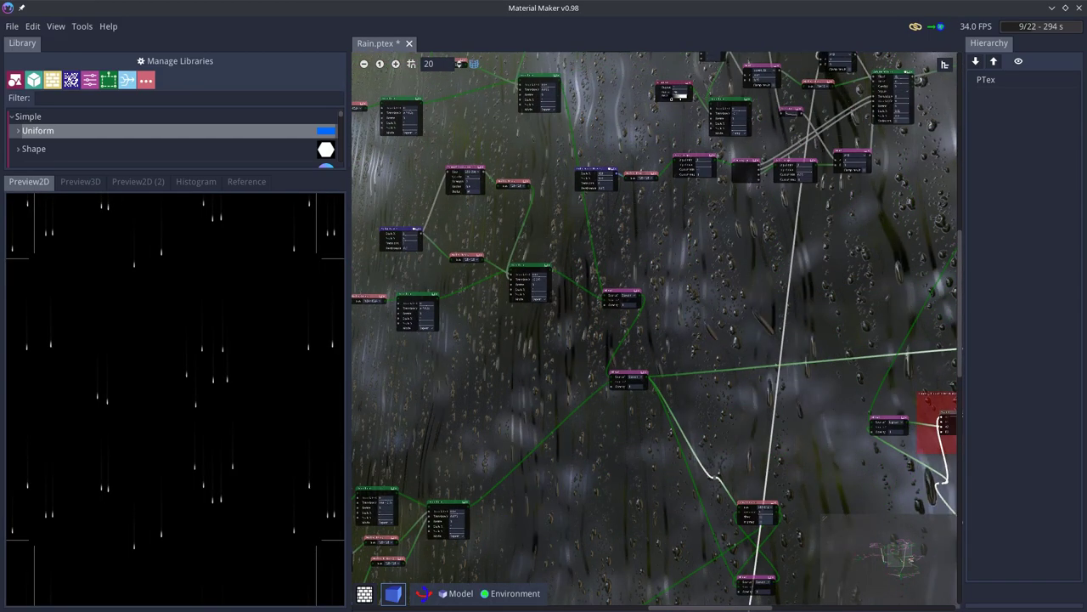
left_click(627, 374)
middle_click_drag(796, 561, 708, 389)
scroll(708, 389, "up", 6)
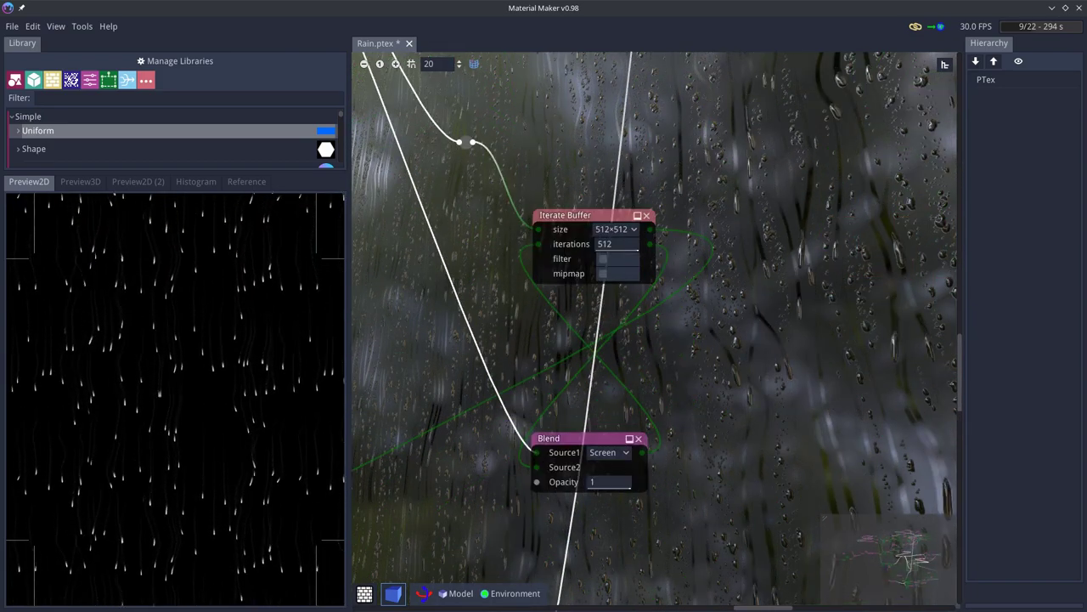
left_click(582, 216)
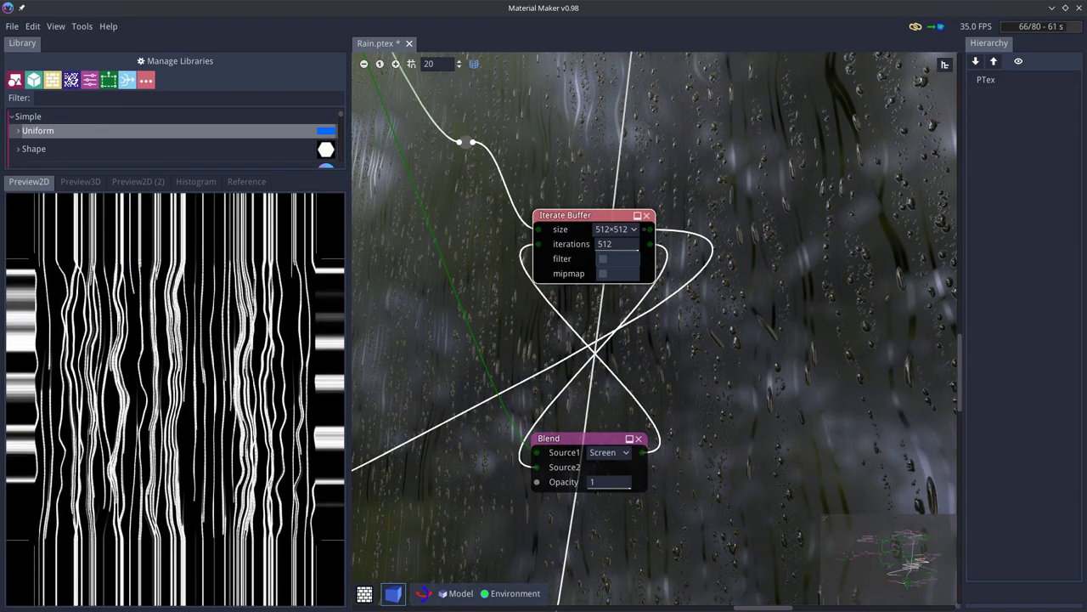
Set the 2D preview's view mode to Clamp.
right_click(256, 348)
mouse_move(289, 367)
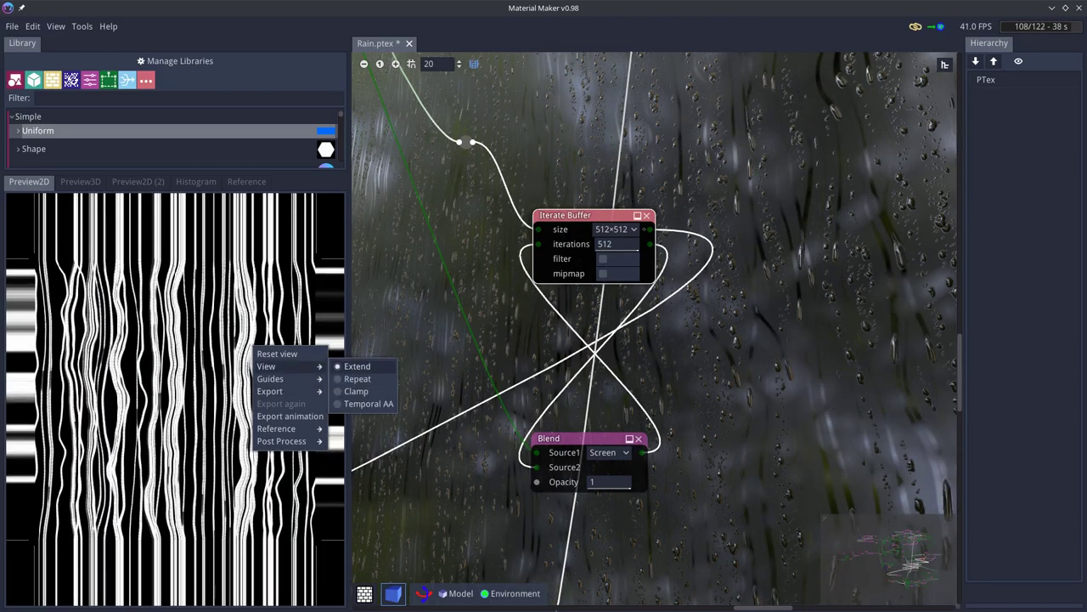
left_click(356, 390)
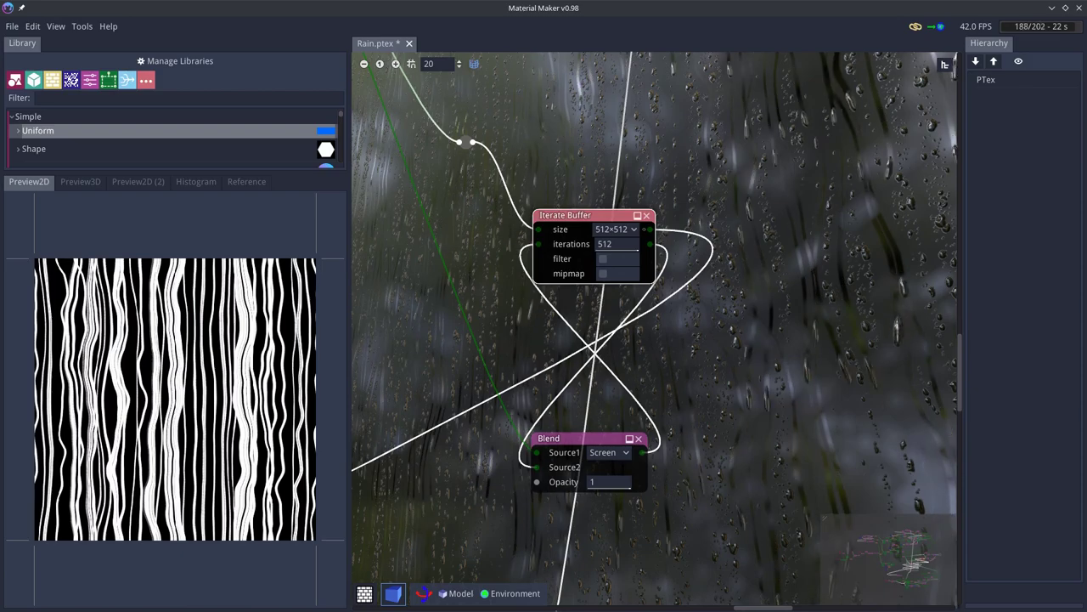
Preview the Fast Blur, Colorize, Invert and 1024×1024 Buffer nodes that process the accumulated drop trails.
middle_click_drag(595, 510, 890, 156)
middle_click_drag(527, 425, 848, 319)
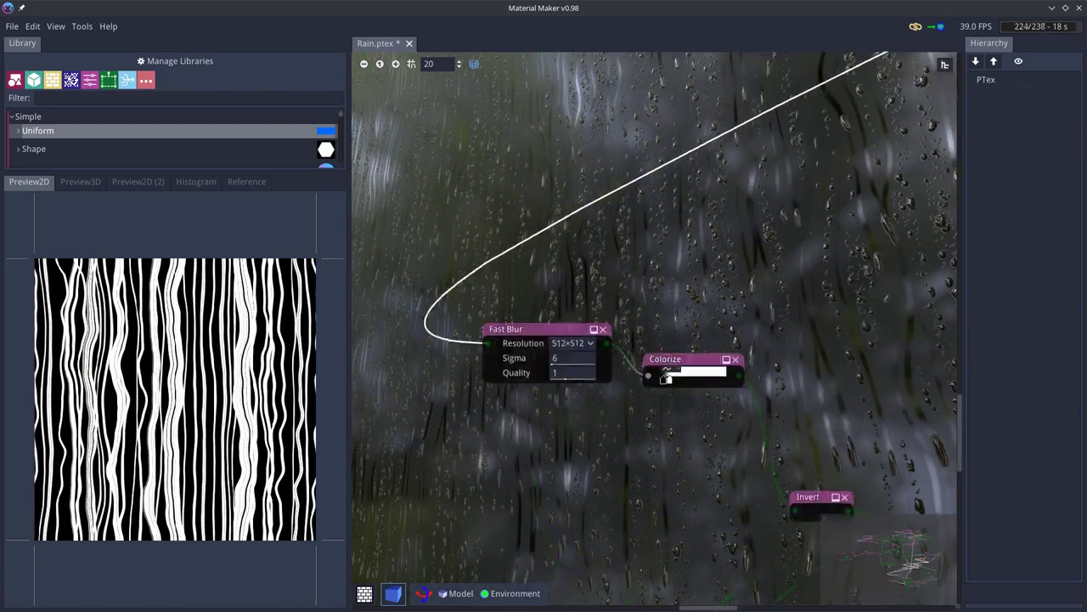
left_click(561, 322)
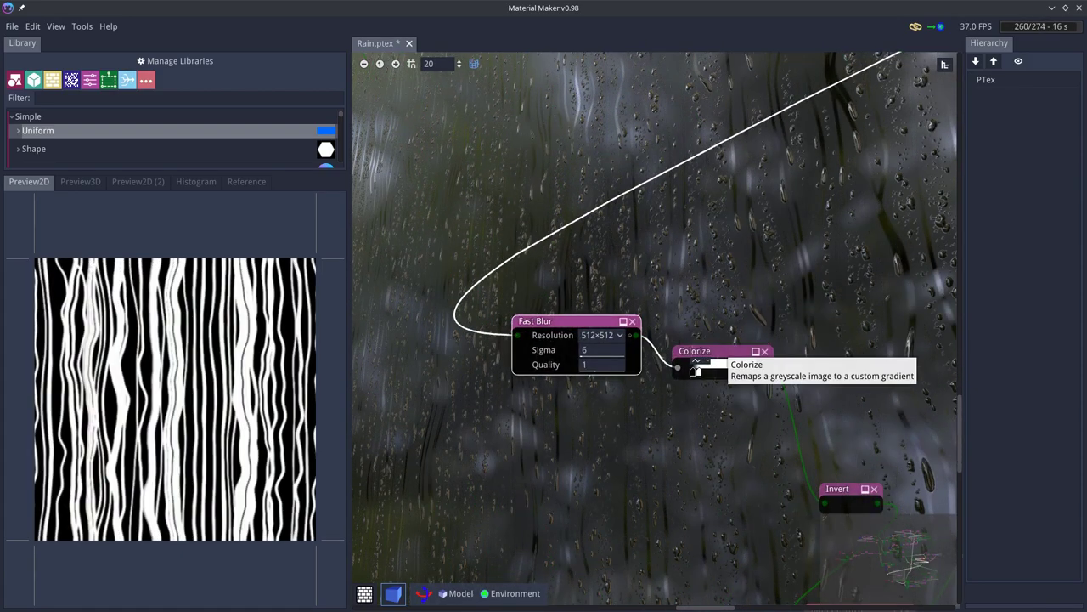
left_click(720, 350)
middle_click_drag(798, 442, 574, 269)
left_click(618, 316)
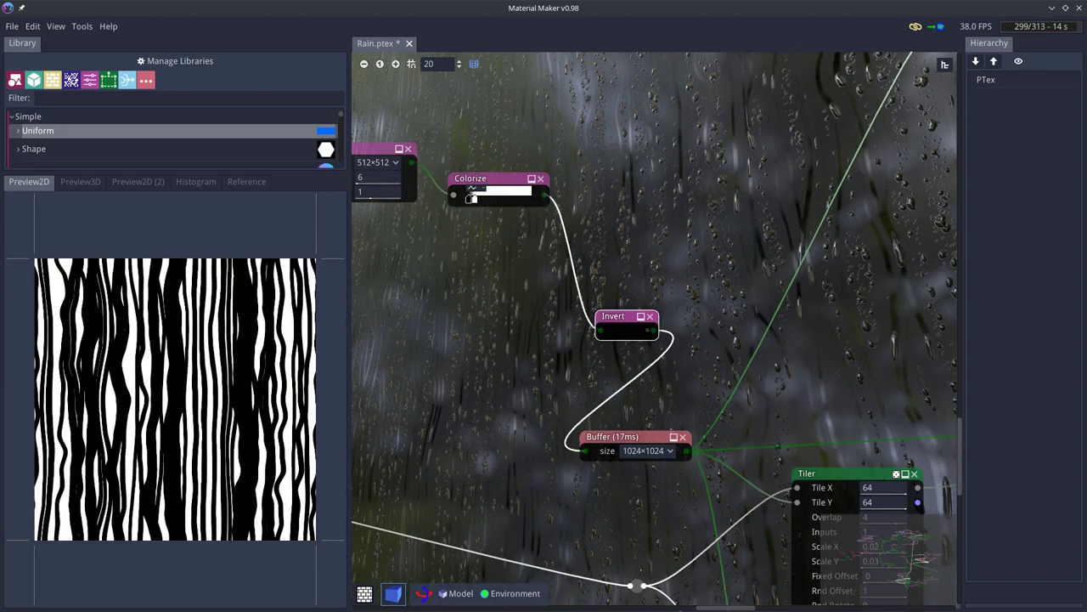
left_click(625, 437)
Preview the 64×64 Tiler and magnify its static drops.
middle_click_drag(773, 463, 562, 281)
left_click(622, 290)
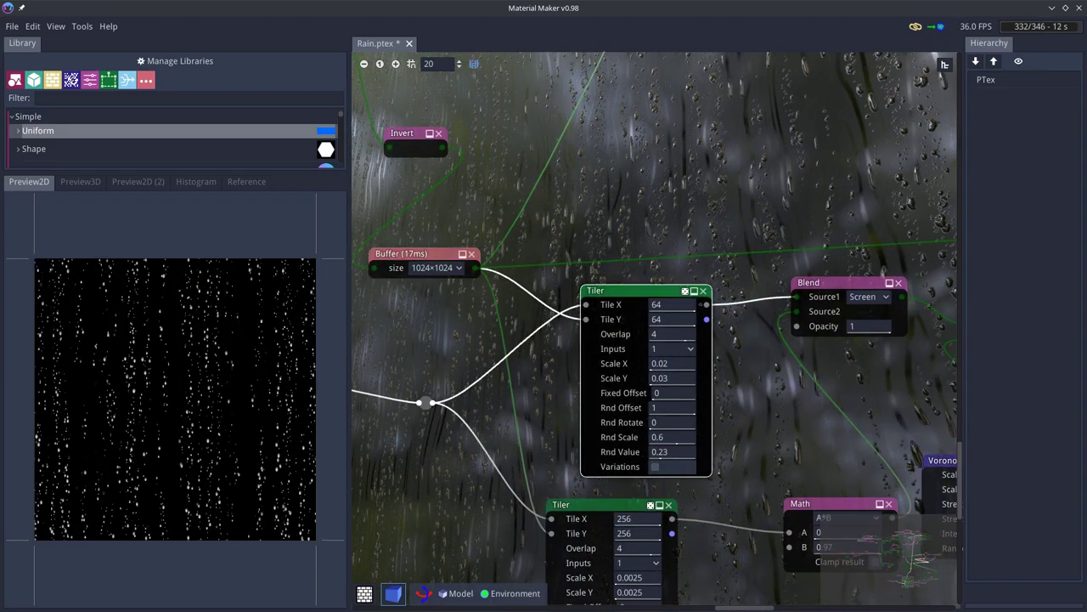
scroll(174, 395, "up", 12)
Preview the Gradient, circle Shape and pow(A, B) Math nodes that form the single static drop.
middle_click_drag(459, 451, 765, 404)
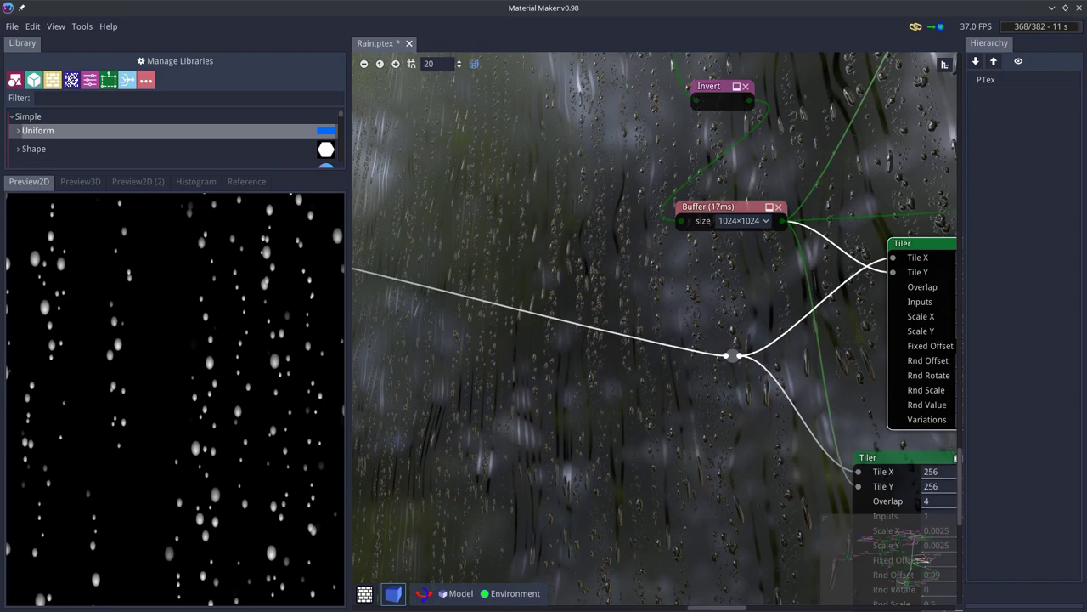
middle_click_drag(594, 340, 918, 412)
left_click(544, 318)
middle_click_drag(544, 339, 844, 319)
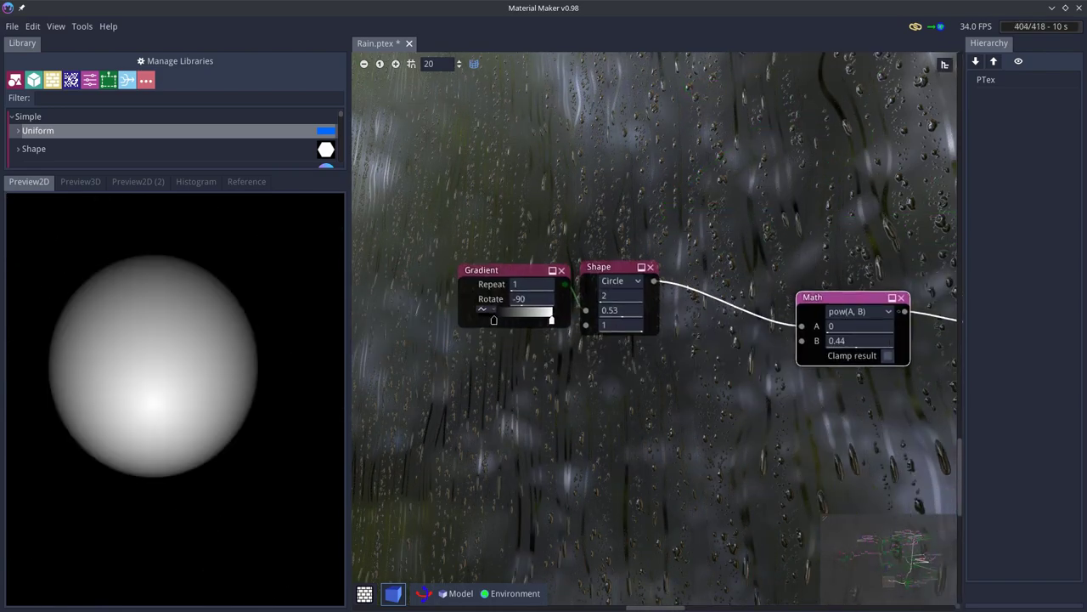
left_click(491, 266)
left_click(613, 267)
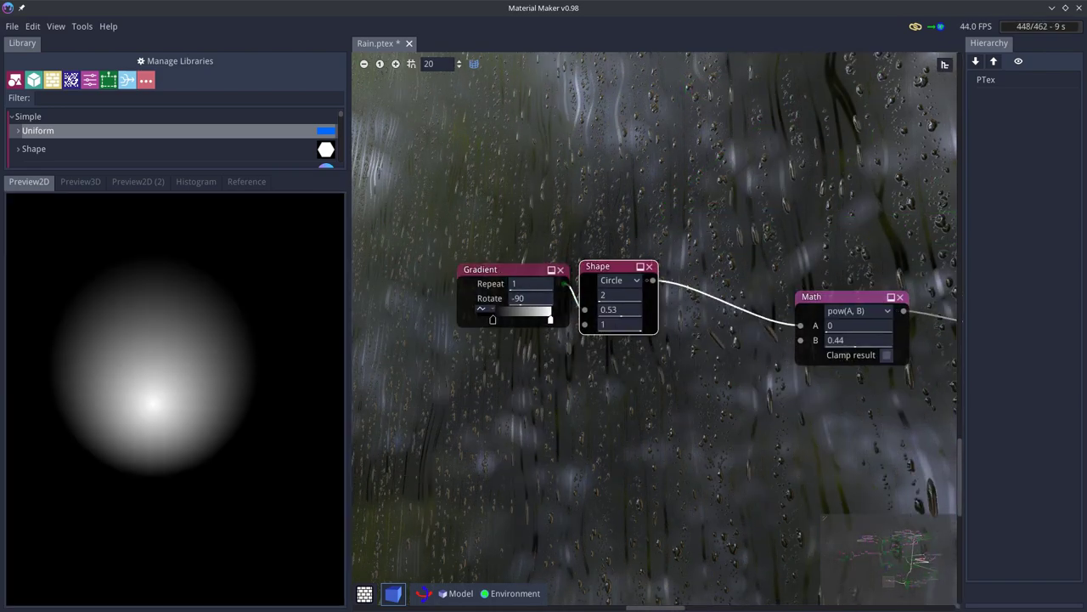
left_click(831, 297)
Preview the 64×64 and 256×256 Tilers, the A*B Math and the Screen Blend, and reset the 2D preview's view.
middle_click_drag(850, 340, 439, 309)
middle_click_drag(892, 383, 359, 286)
left_click(618, 180)
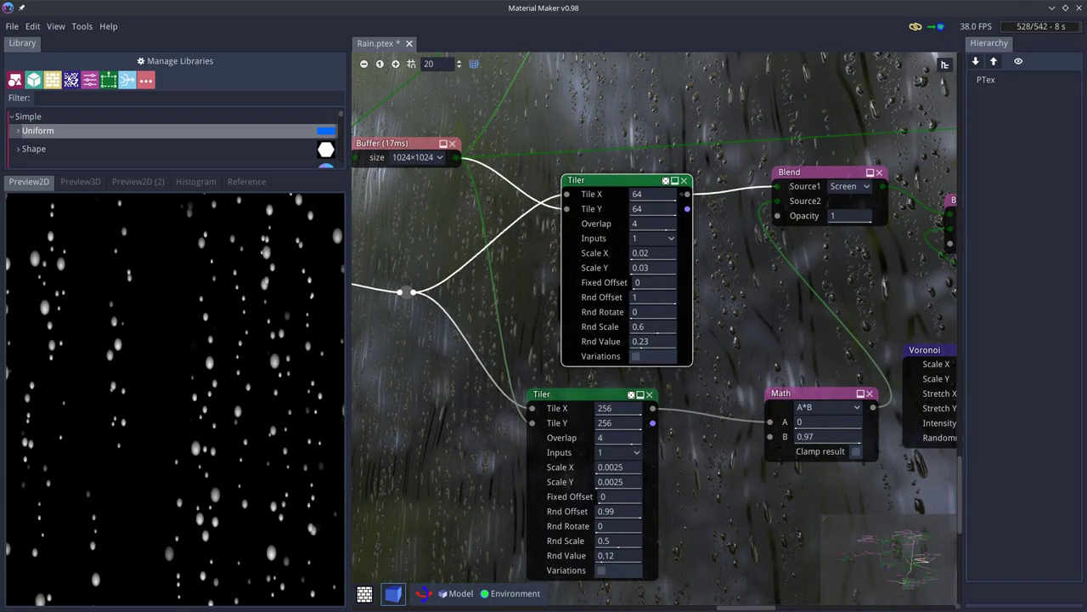
left_click(612, 394)
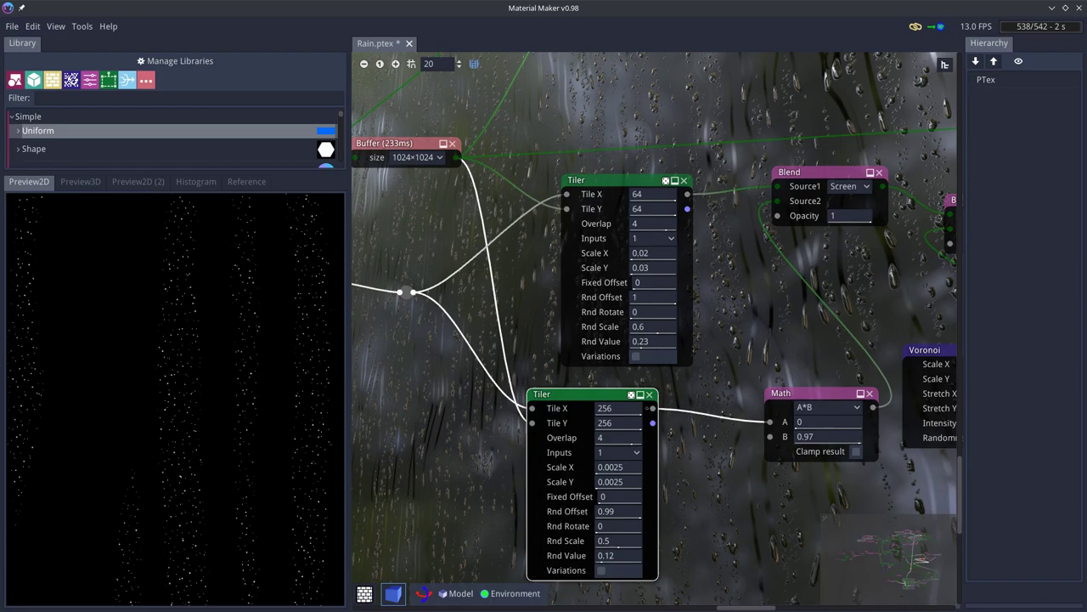
left_click(790, 393)
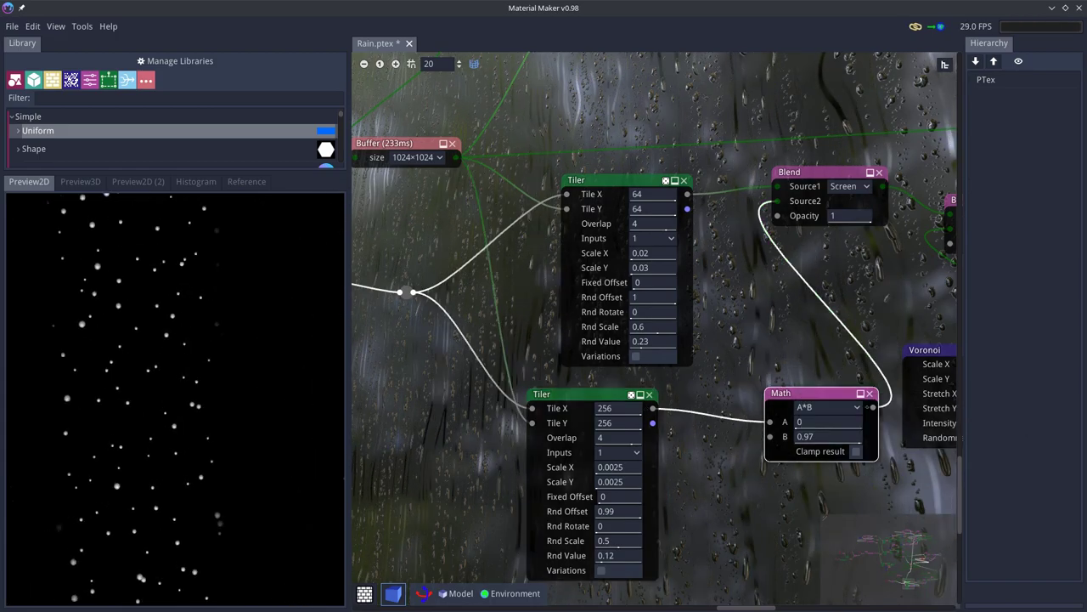
left_click(798, 172)
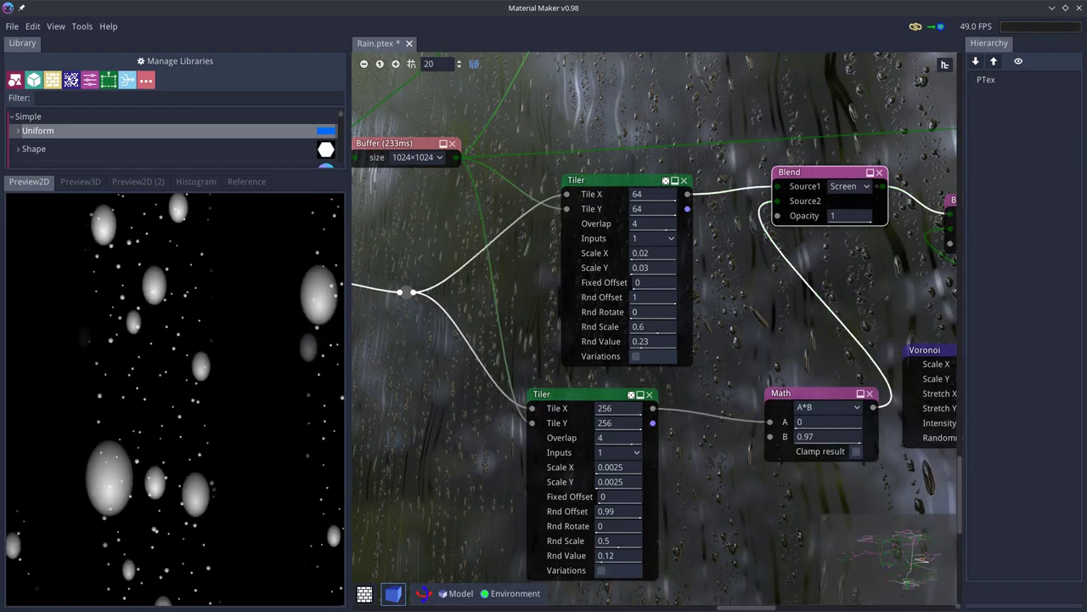
right_click(180, 369)
left_click(206, 374)
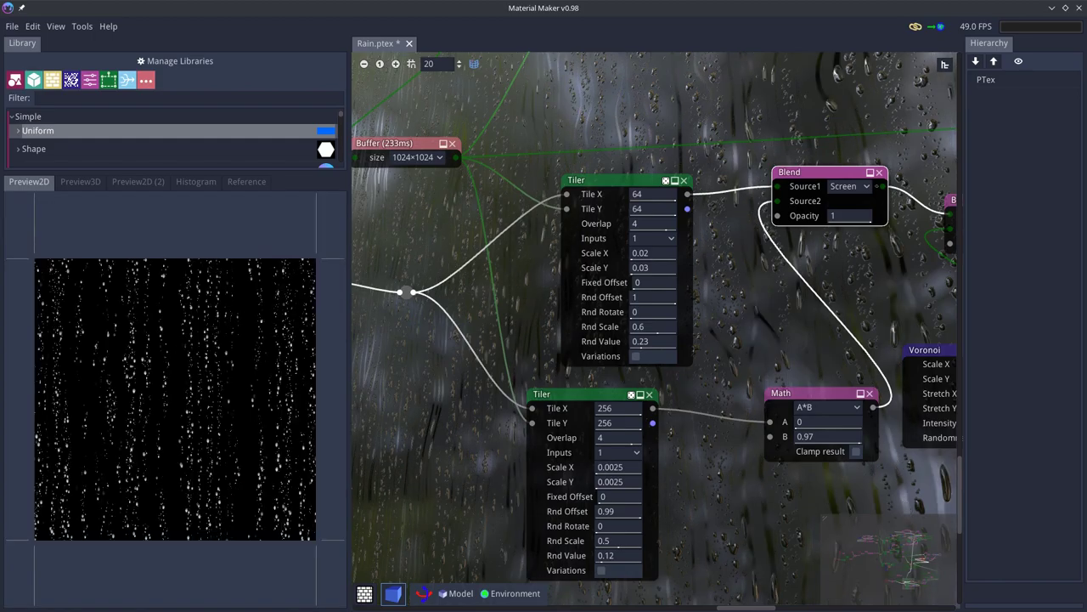
Preview the Voronoi node up close, along with the Invert and Colorize nodes that process its cells.
middle_click_drag(765, 299, 408, 263)
left_click(600, 316)
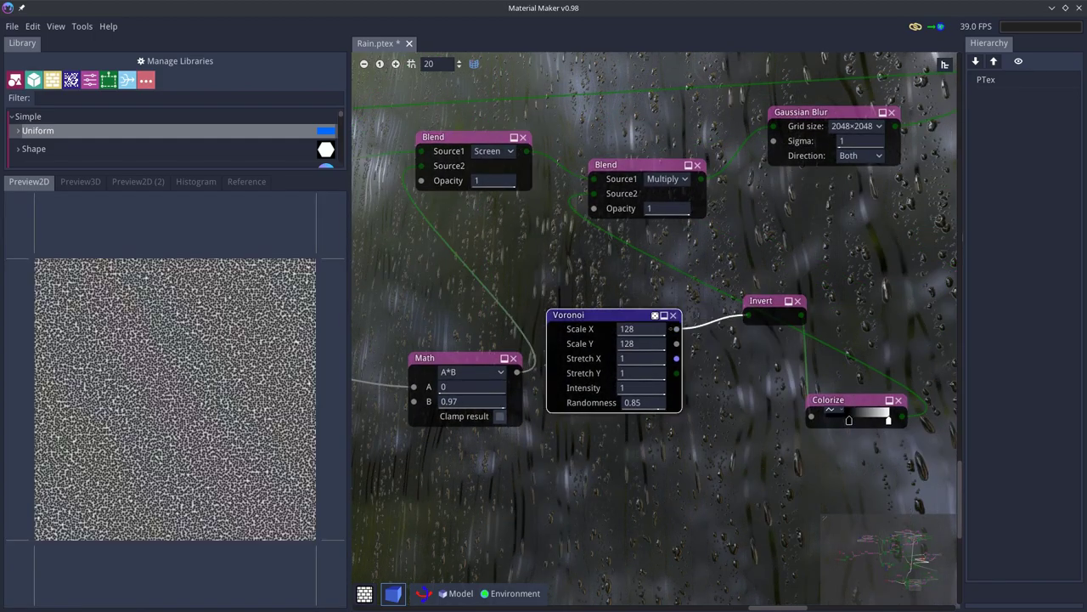
scroll(175, 399, "up", 15)
left_click(761, 301)
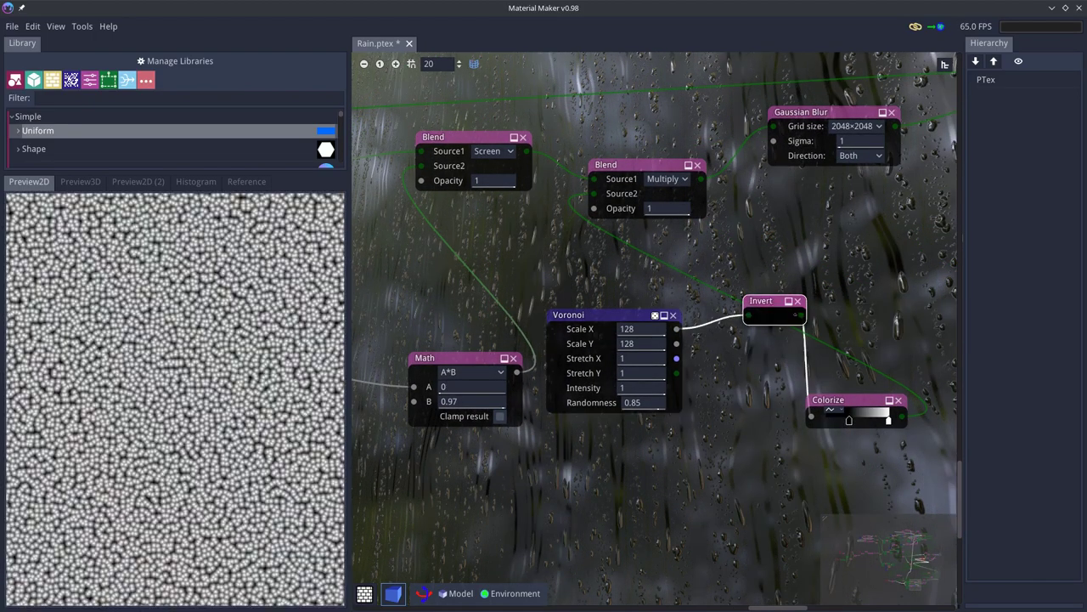
middle_click_drag(765, 302, 672, 311)
left_click(748, 408)
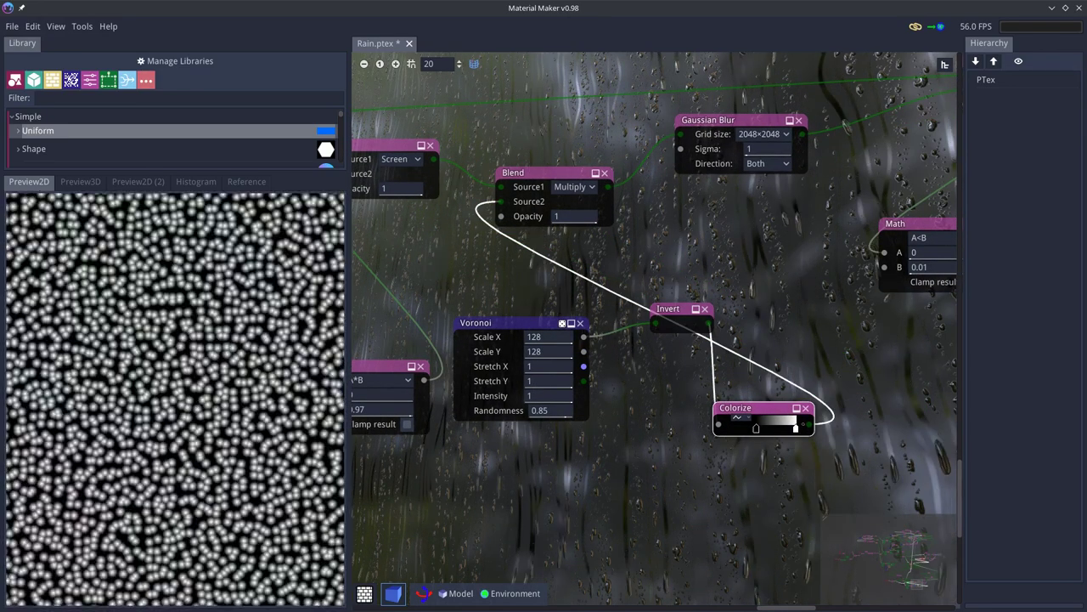
Preview the Screen Blend, the Multiply Blend with the Voronoi cells, the 2048×2048 Gaussian Blur and the following Multiply Blend.
left_click(386, 146)
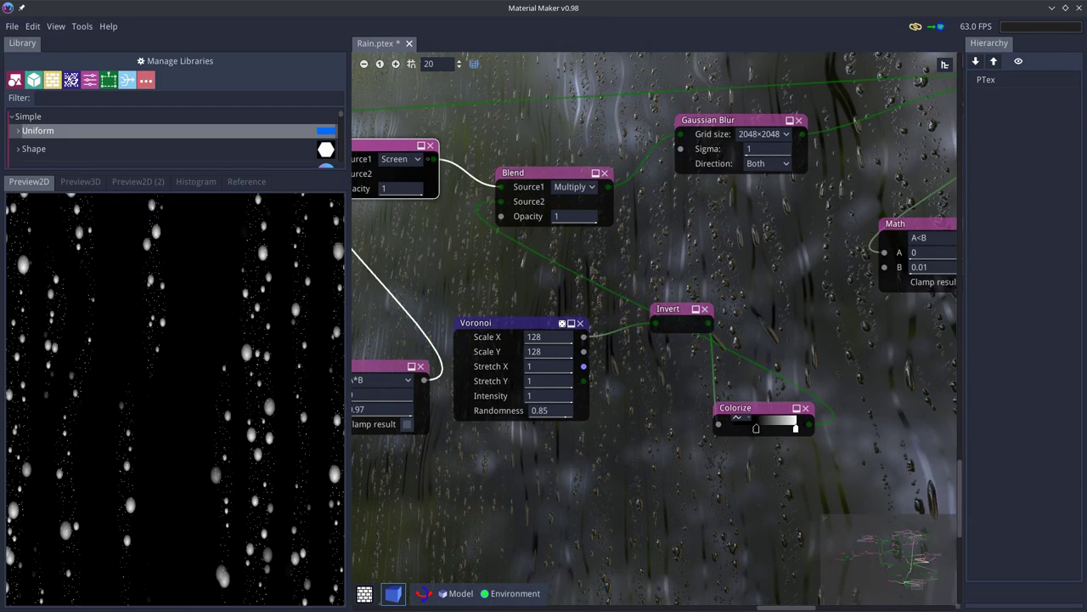
left_click(514, 172)
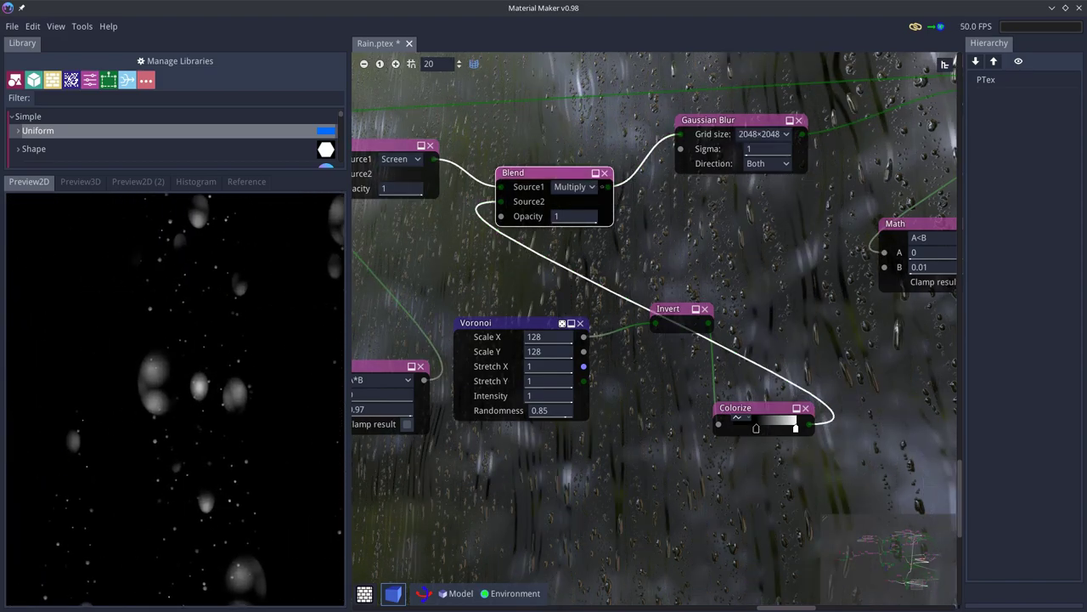
left_click(708, 120)
middle_click_drag(709, 119, 403, 183)
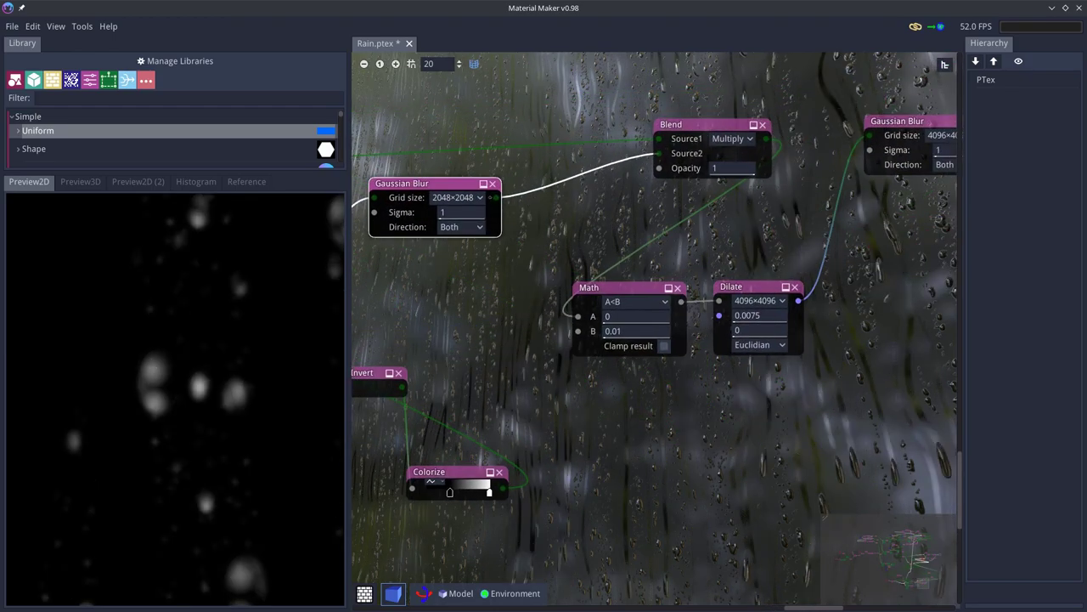
left_click(702, 125)
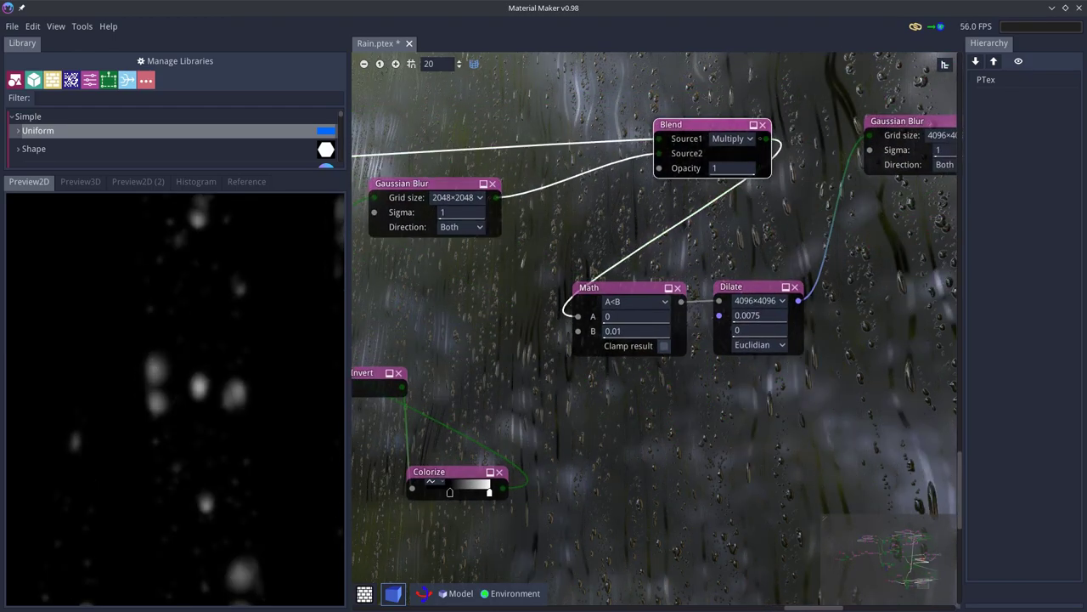
Preview the A<B Math, Dilate and Tonality nodes that reshape the drop mask.
middle_click_drag(680, 501, 651, 589)
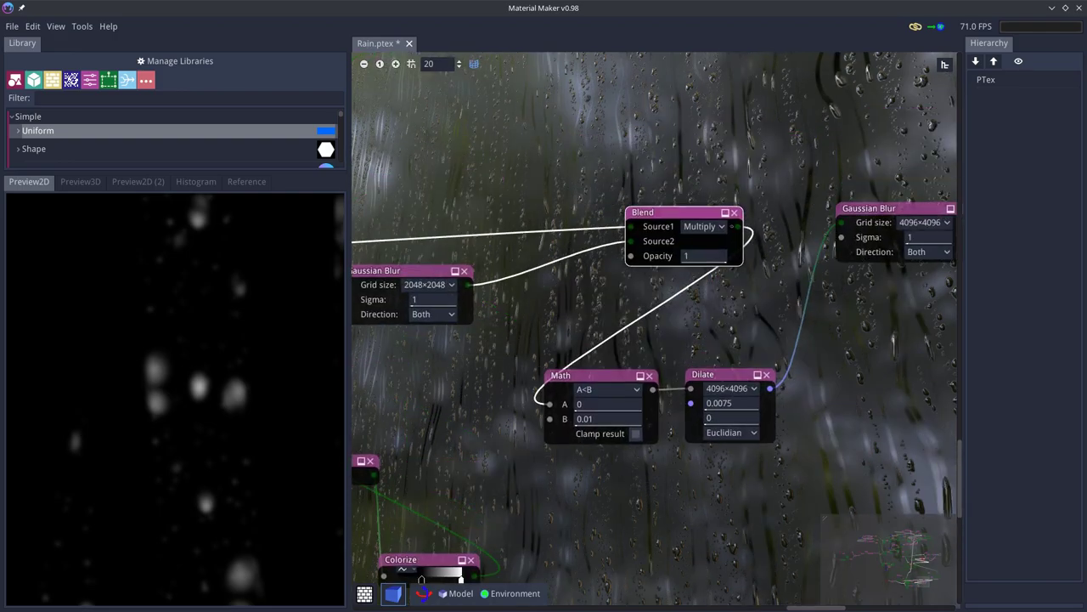
left_click(595, 376)
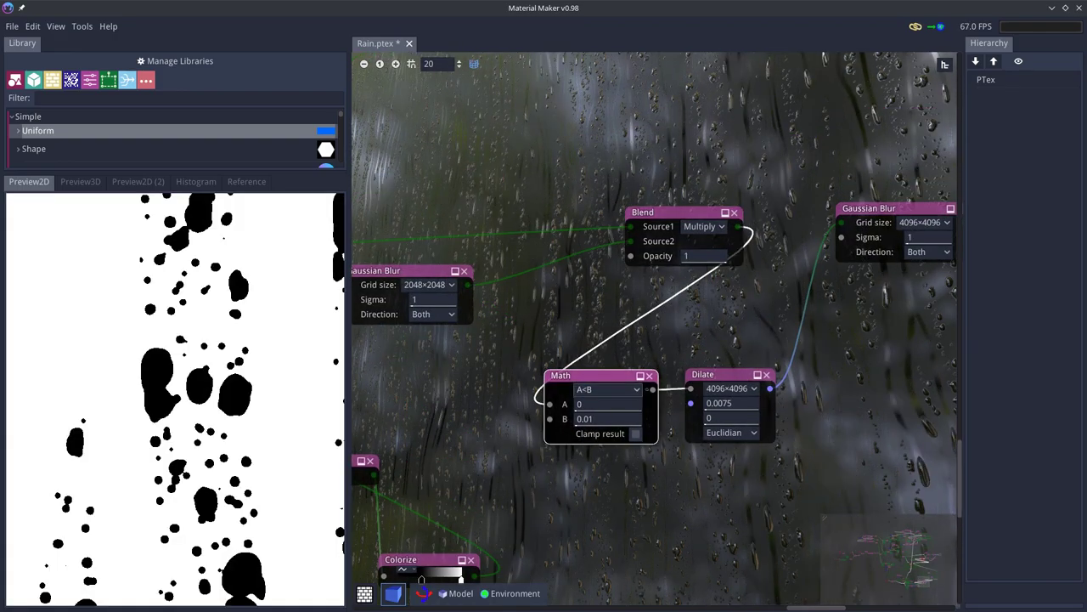
left_click(721, 375)
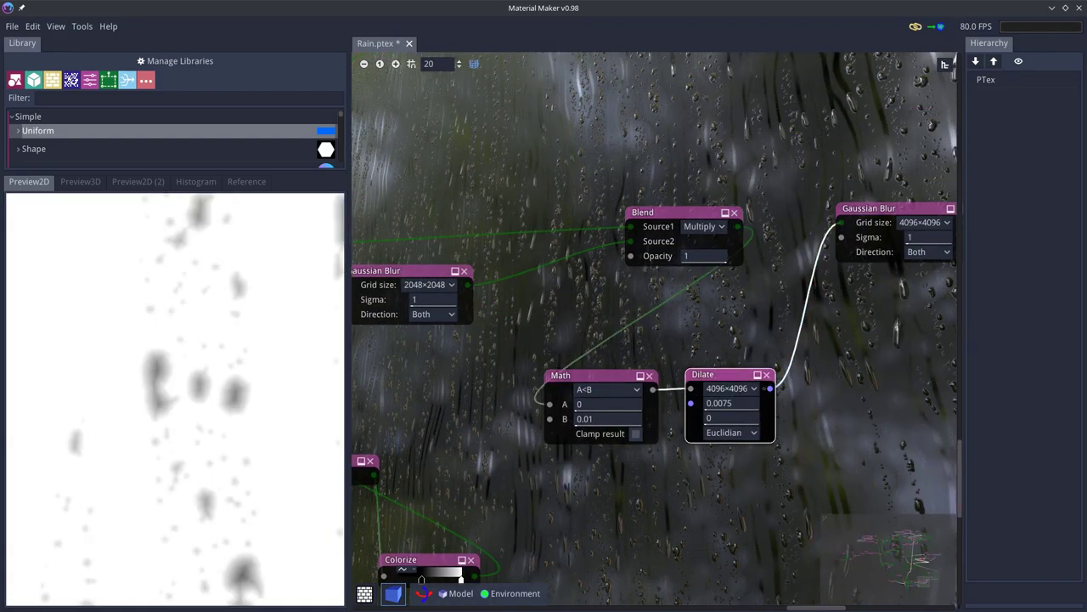
middle_click_drag(748, 348, 517, 373)
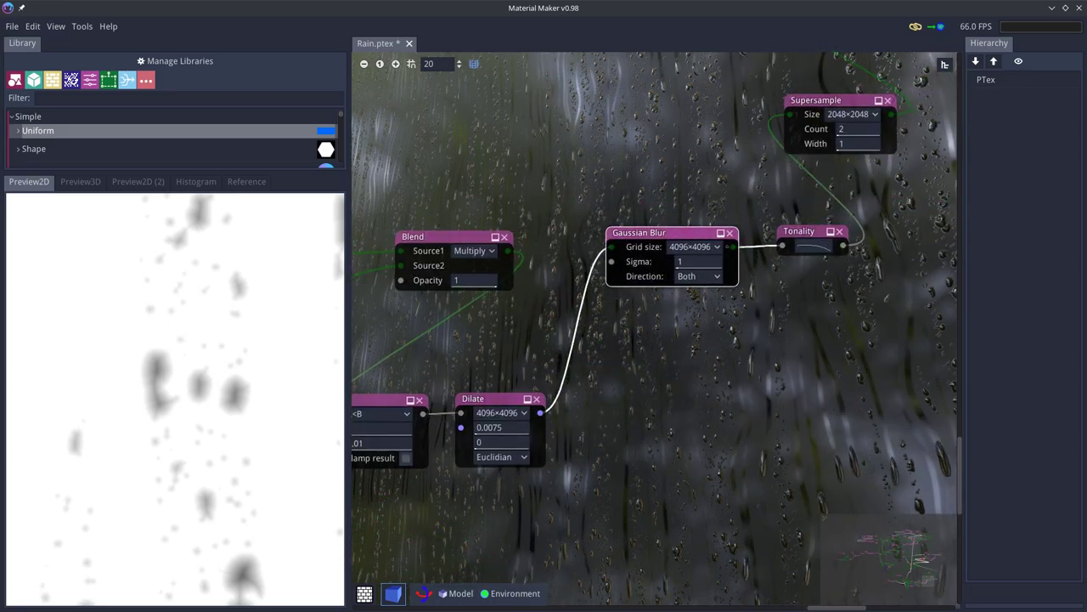
left_click(804, 231)
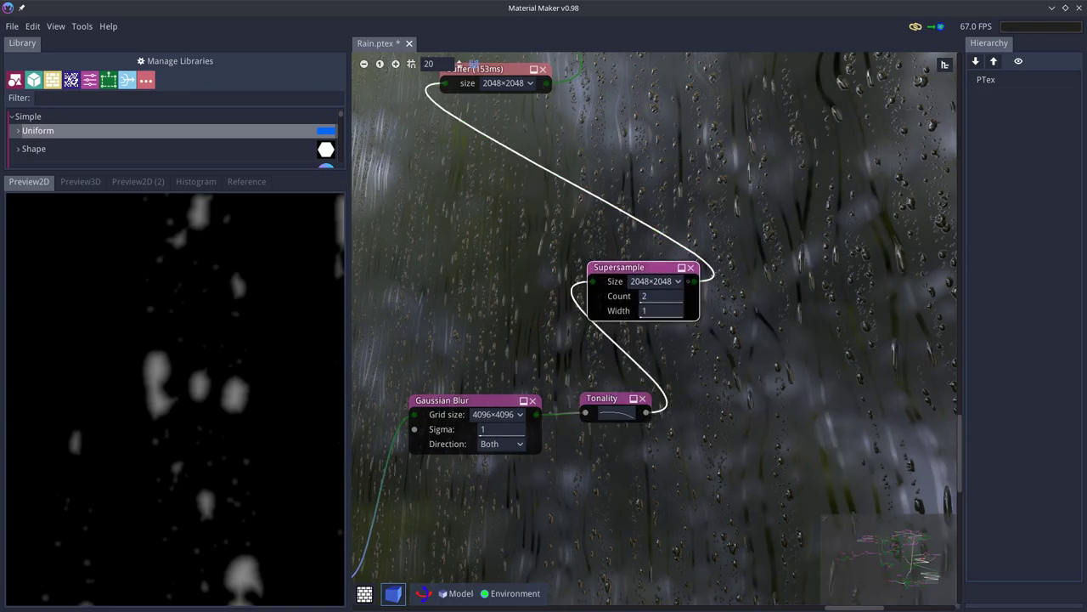
Preview the Lighten Blend that feeds the landing droplets Switch and trace the connection into its second source.
middle_click_drag(629, 195, 740, 517)
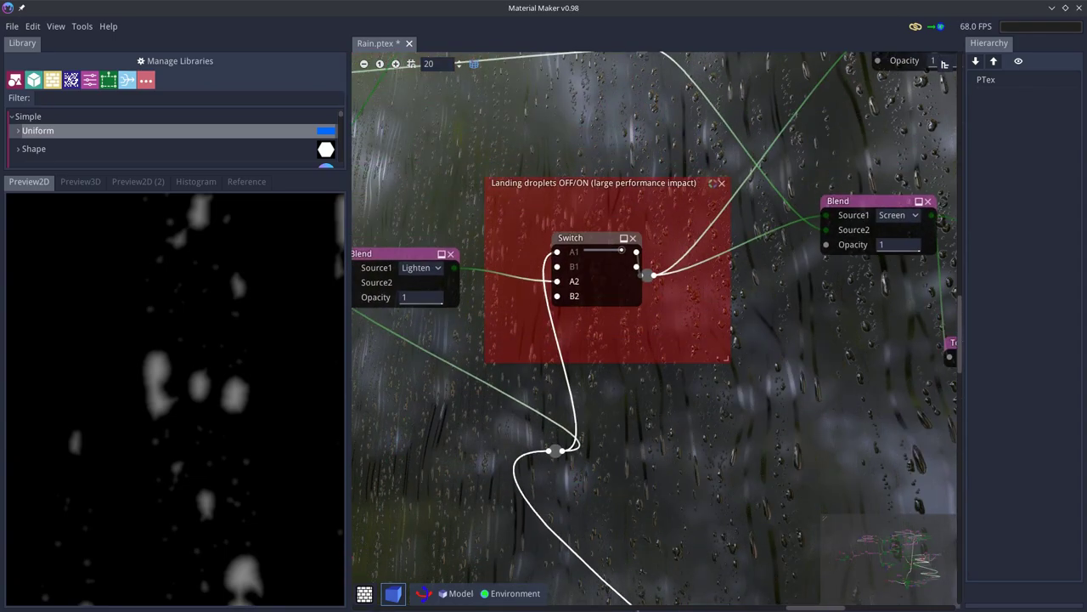
middle_click_drag(605, 398, 704, 429)
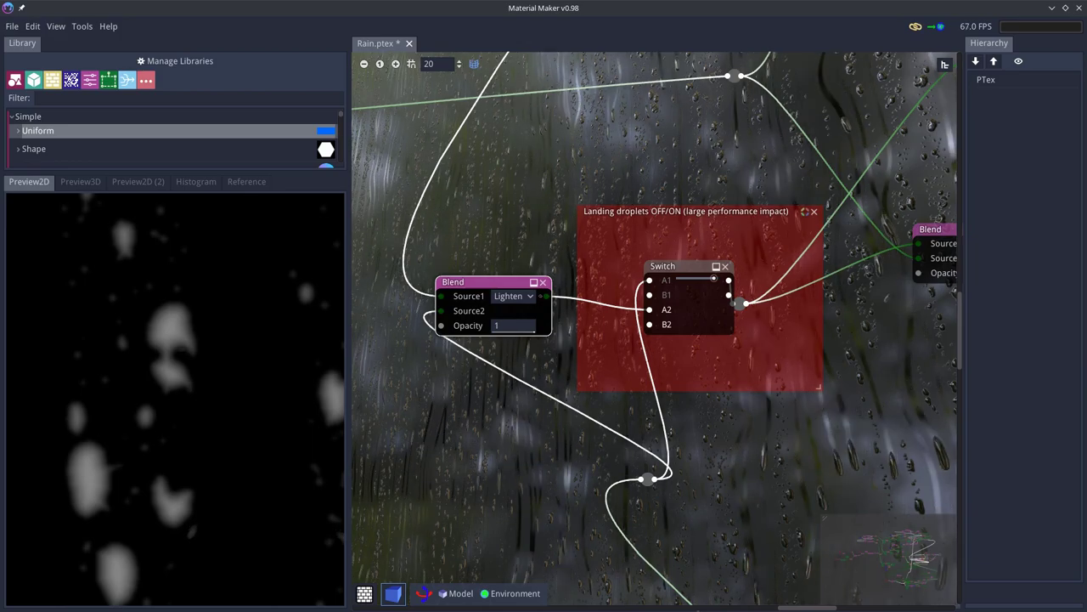
scroll(654, 328, "down", 11)
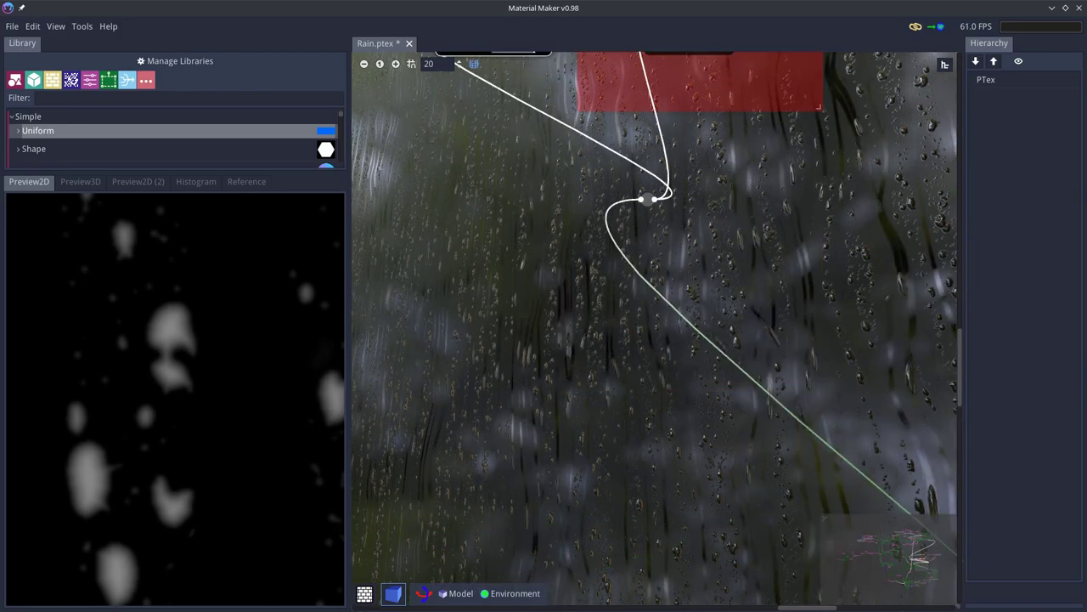
scroll(583, 274, "up", 6)
Preview the Color Value Noise and its 128×128 Buffer, shifting both nodes slightly closer to the Tones map.
scroll(583, 274, "down", 8, "ctrl")
middle_click_drag(582, 274, 892, 489)
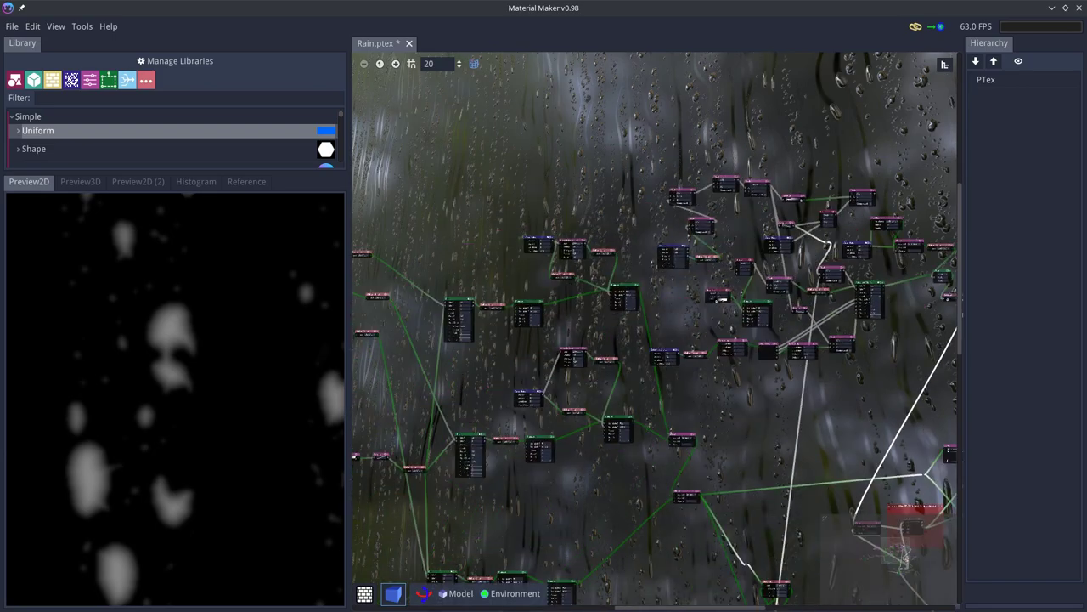
middle_click_drag(703, 370, 496, 349)
scroll(435, 336, "up", 2)
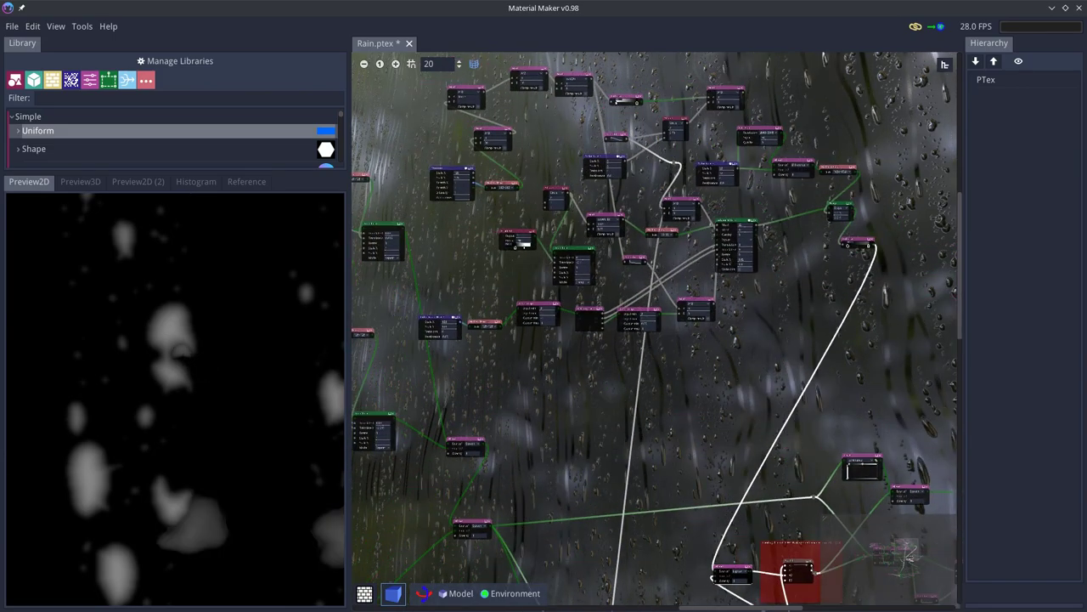
scroll(654, 328, "up", 5, "ctrl")
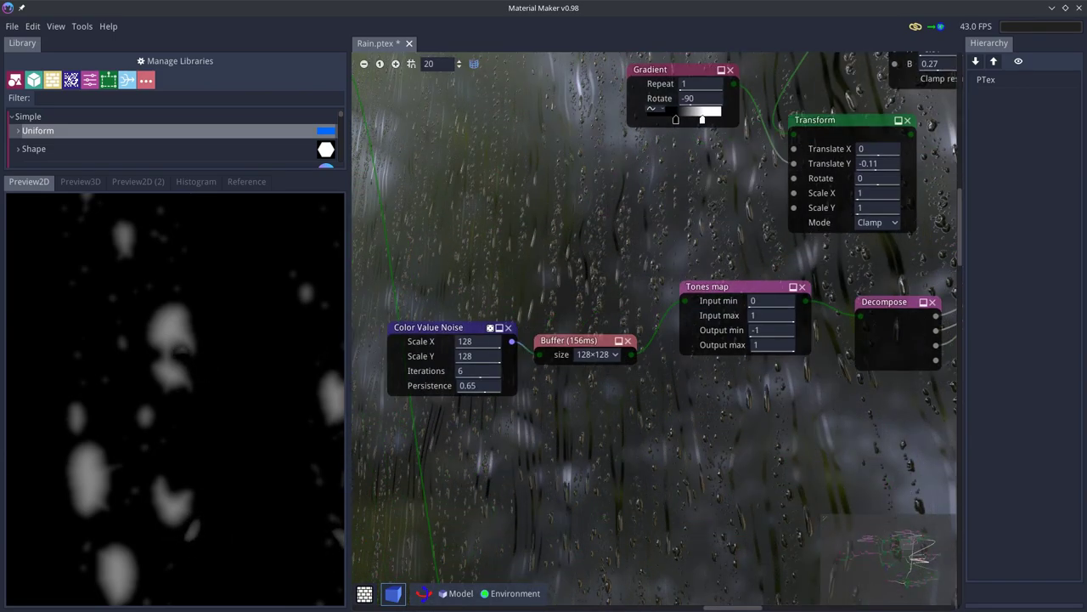
left_click_drag(441, 328, 460, 327)
left_click_drag(571, 341, 615, 313)
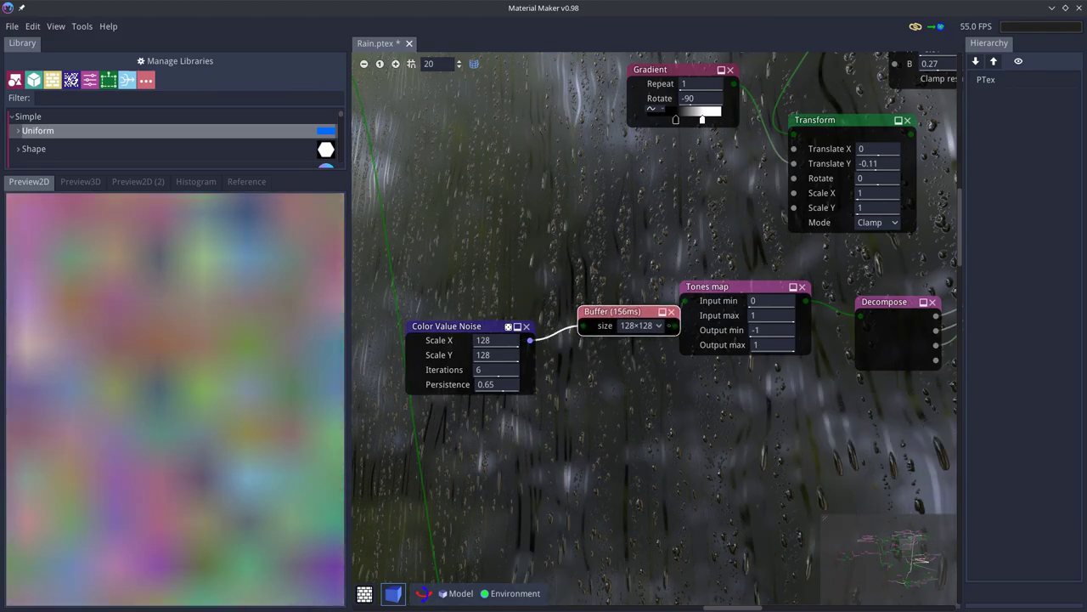
Preview the 128×128 Voronoi, its 512×512 Buffer and the A*B Math that multiplies by 20.
scroll(654, 328, "down", 5, "ctrl")
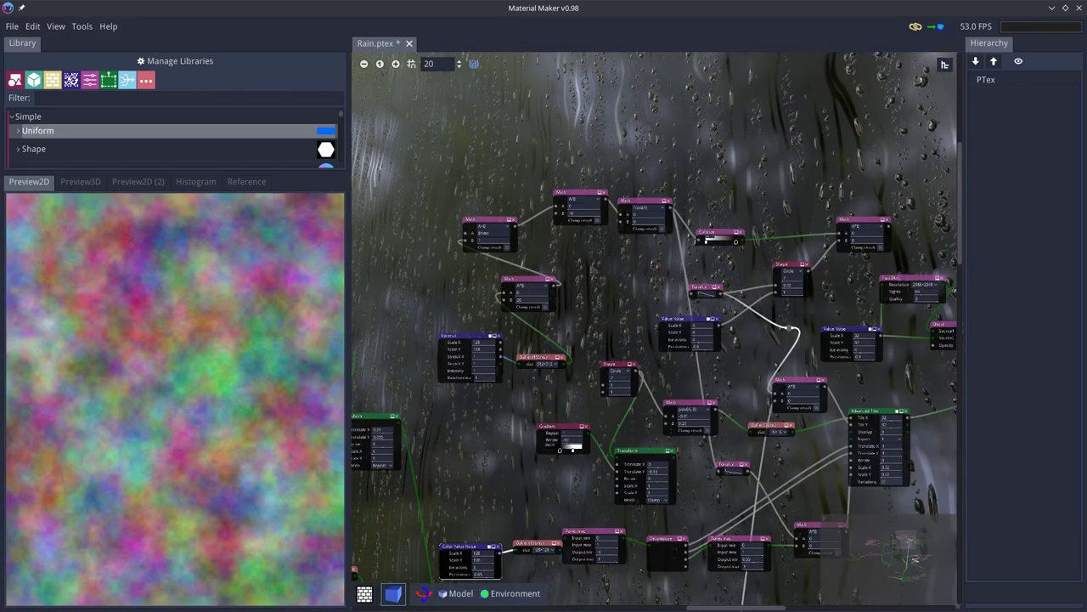
left_click(468, 336)
scroll(524, 348, "up", 4, "ctrl")
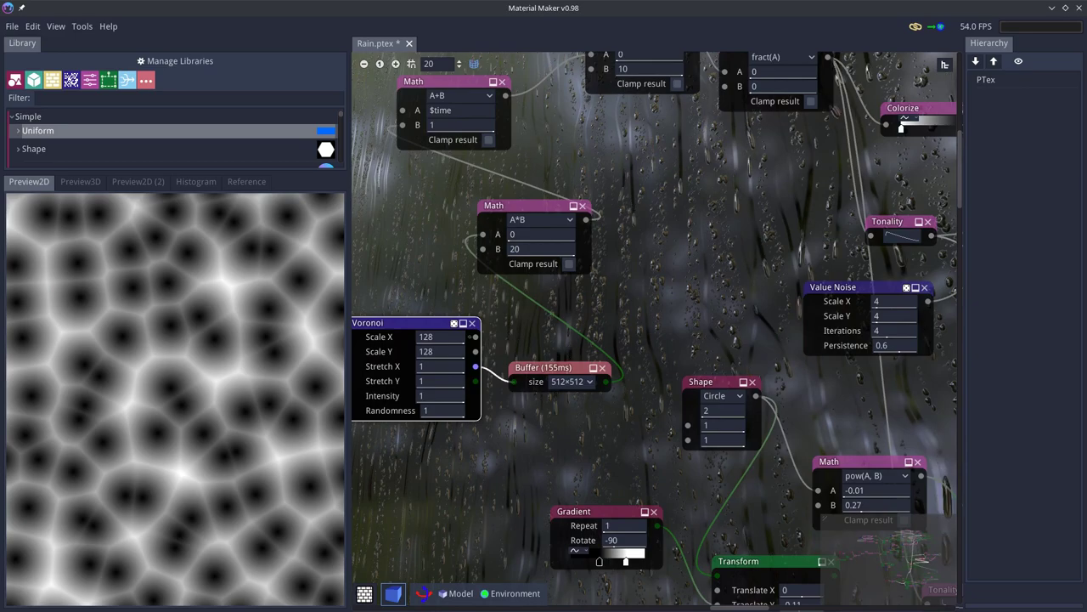
left_click(548, 368)
left_click(525, 206)
Preview the A+B Math driven by $time, the A/B Math dividing by 10 and the fract(A) Math.
middle_click_drag(525, 206, 569, 391)
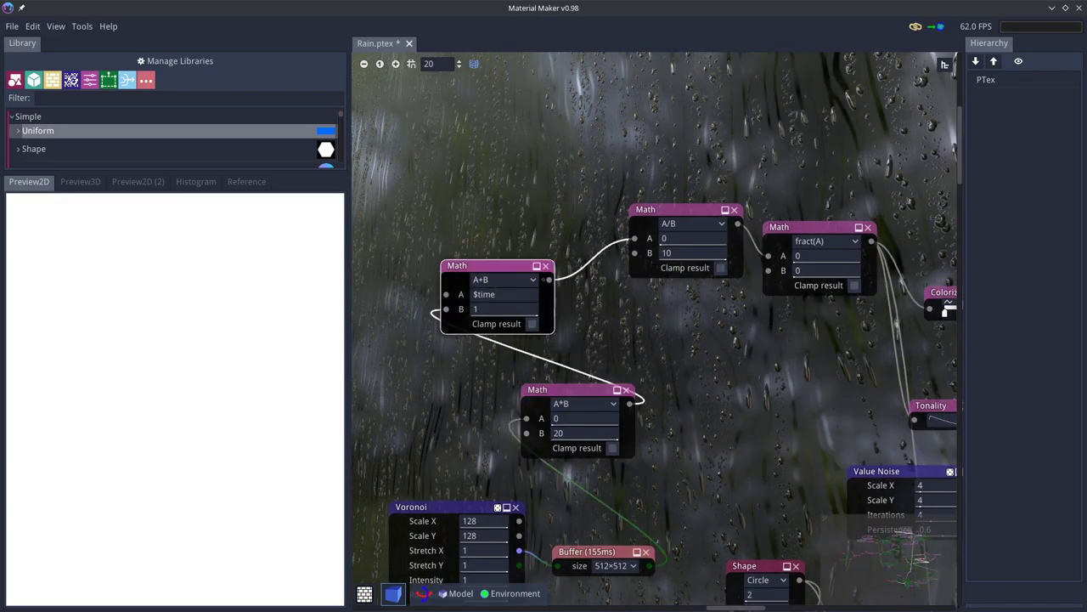
middle_click_drag(686, 339, 608, 339)
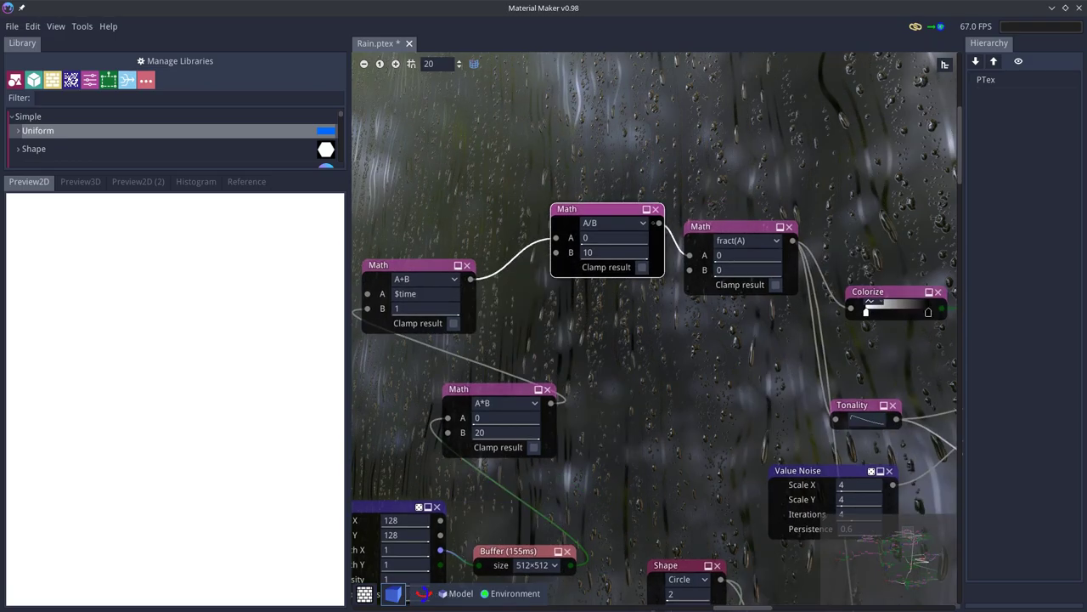
left_click(736, 226)
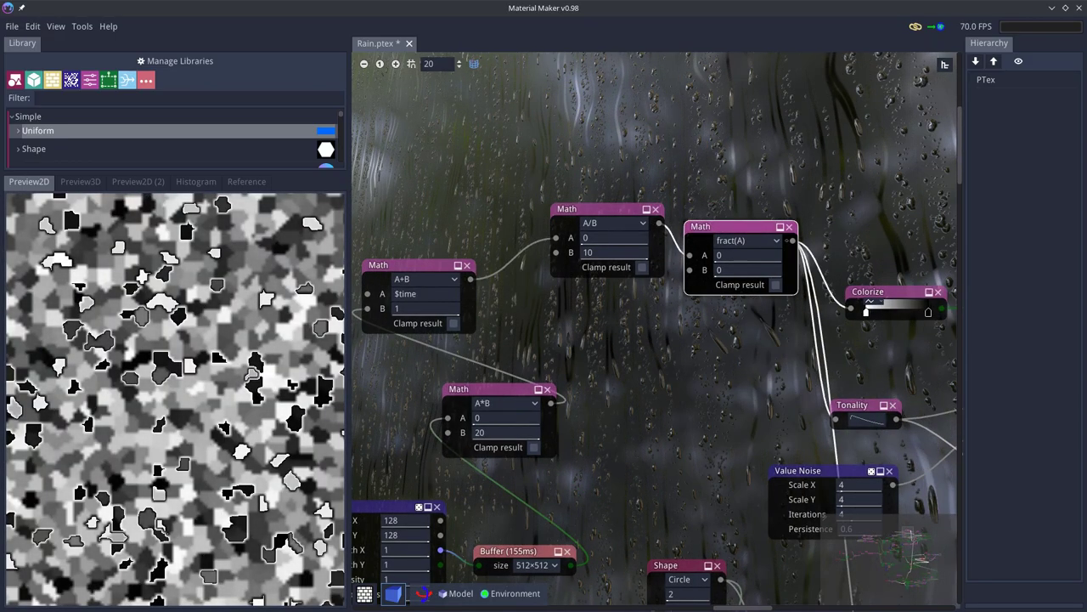
Preview the two Tonality nodes driven by the fract(A) Math.
middle_click_drag(736, 340, 704, 331)
middle_click_drag(860, 282, 524, 242)
left_click(678, 254)
left_click(491, 358)
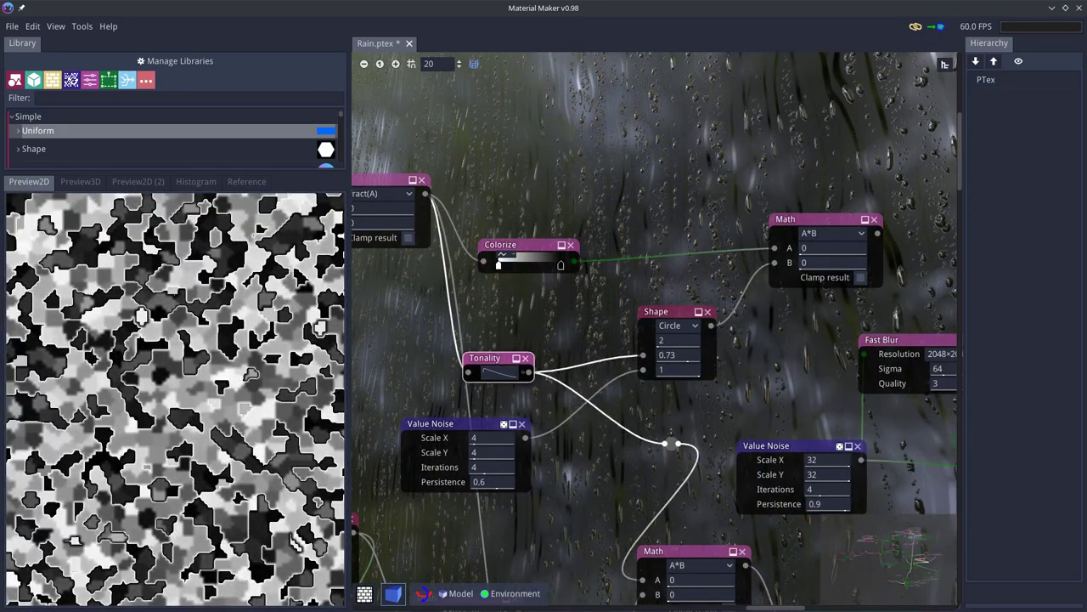
middle_click_drag(484, 371, 489, 208)
left_click(546, 564)
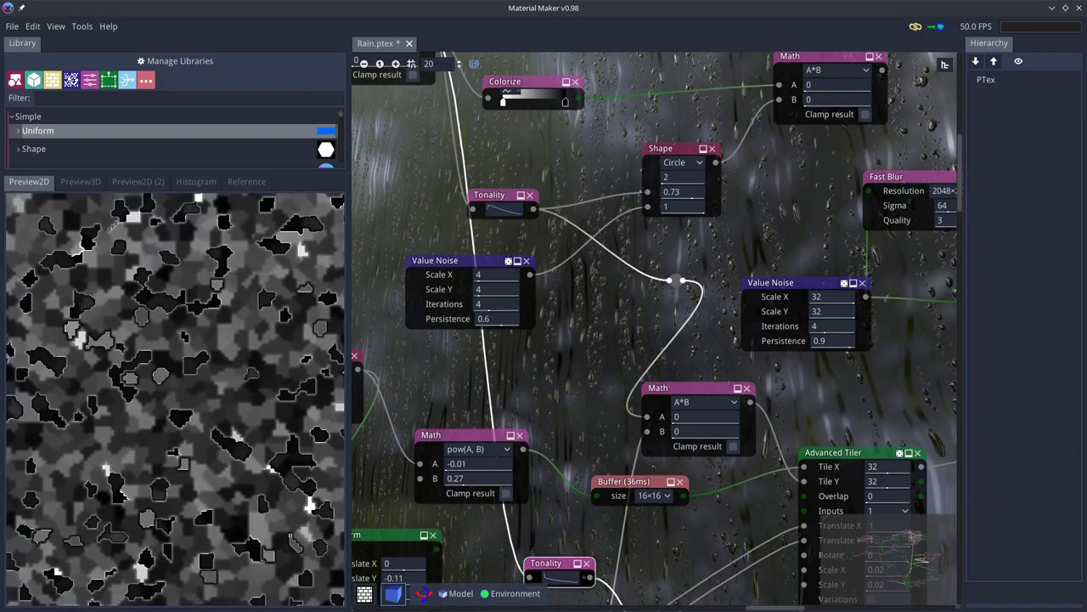
Trace the Tones map with output minimum 0.55 back to the color noise and preview its 128×128 Buffer.
middle_click_drag(546, 563, 423, 245)
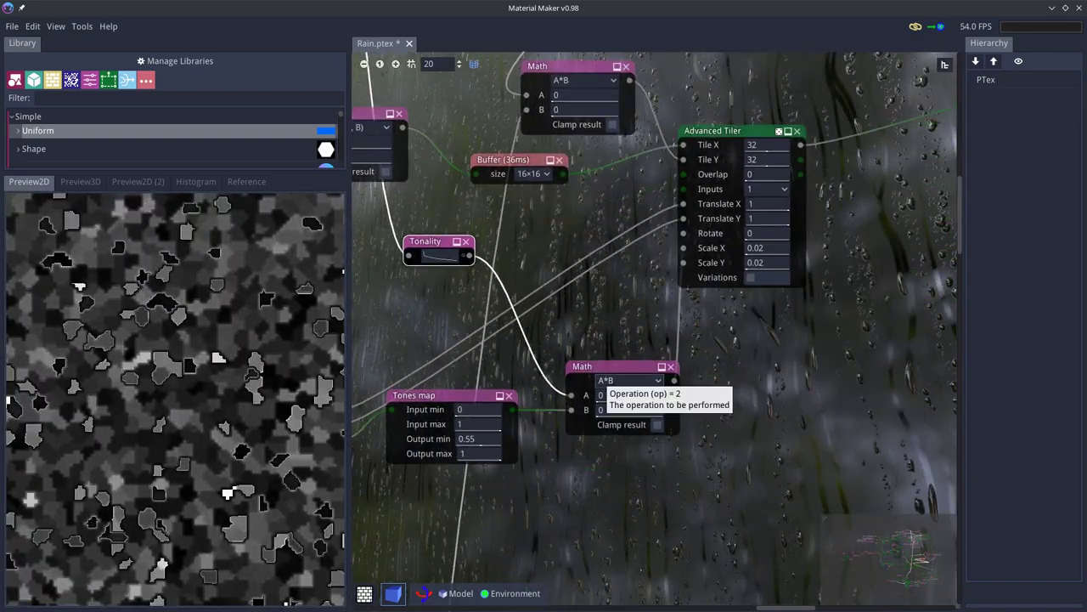
left_click(442, 396)
middle_click_drag(442, 396, 843, 353)
left_click(401, 352)
left_click(534, 367)
left_click(635, 366)
left_click_drag(477, 363, 472, 363)
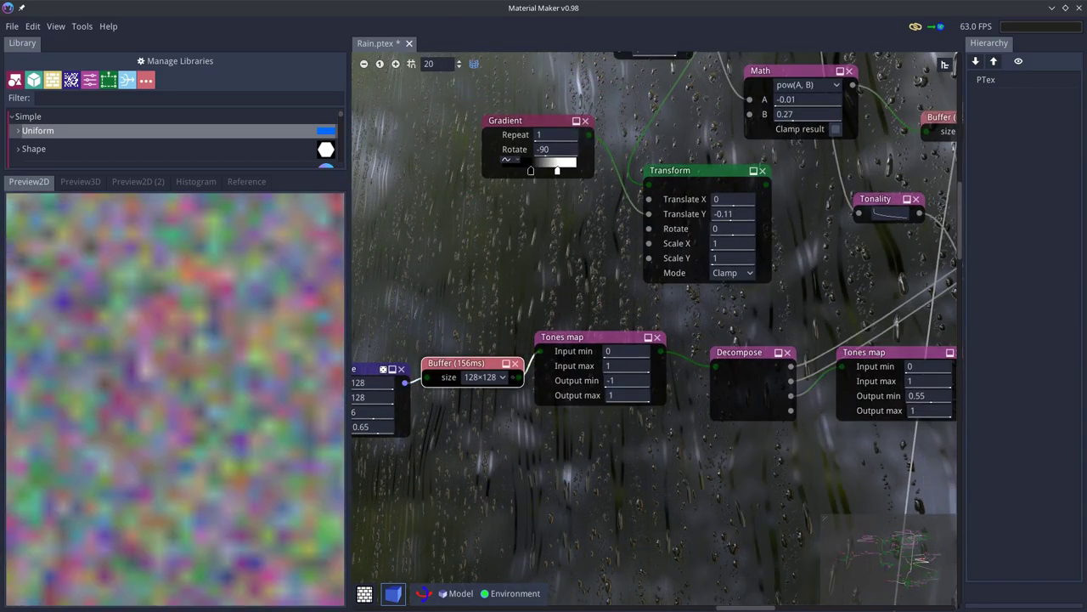
Preview the Tones map with output range -1 to 1, the Decompose node and the Tones map after it.
left_click(587, 338)
left_click(746, 353)
middle_click_drag(746, 353, 479, 351)
left_click_drag(620, 350, 622, 354)
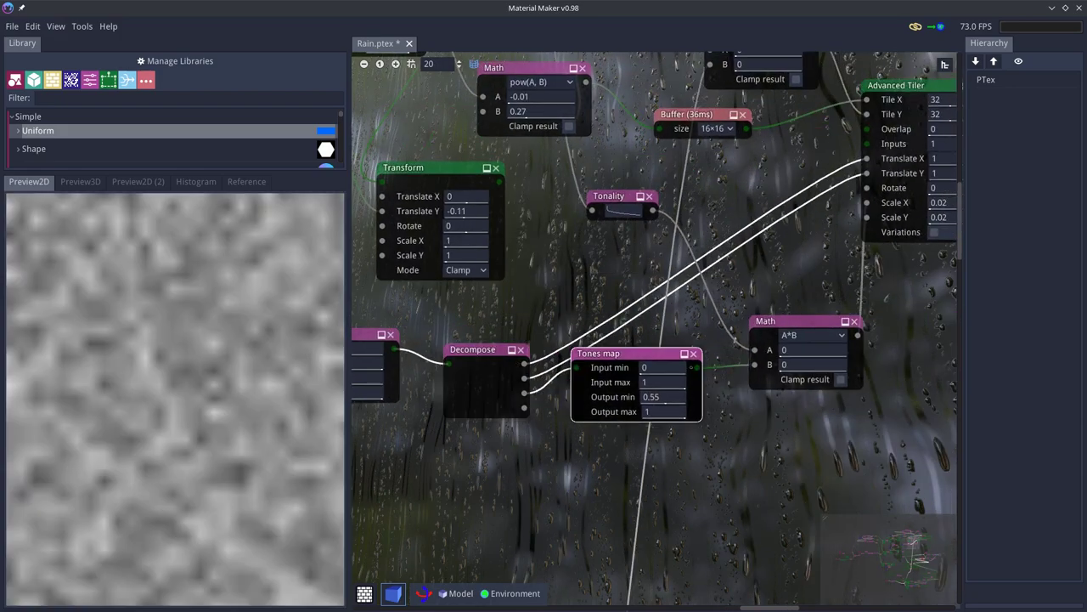
Preview the 32×32 Advanced Tiler and the A*B Math above it that supplies its mask.
left_click(945, 85)
middle_click_drag(945, 86, 667, 208)
left_click(665, 209)
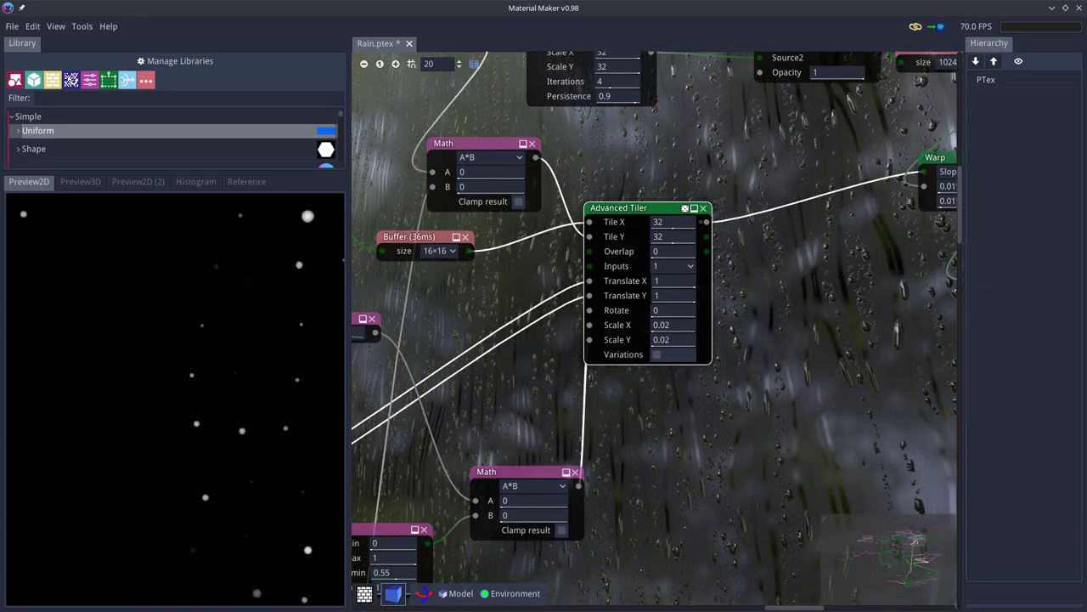
middle_click_drag(664, 209, 742, 225)
left_click(554, 158)
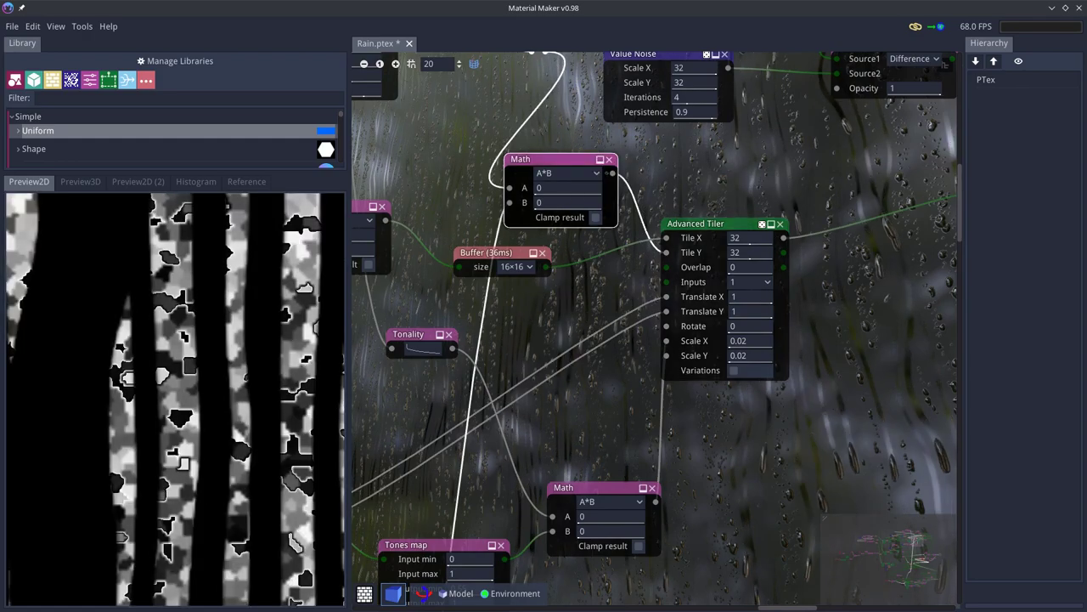
Compare the upper Tonality node with the A*B Math it feeds, and reset the 2D preview's view.
scroll(537, 338, "down", 2)
middle_click_drag(537, 338, 570, 366)
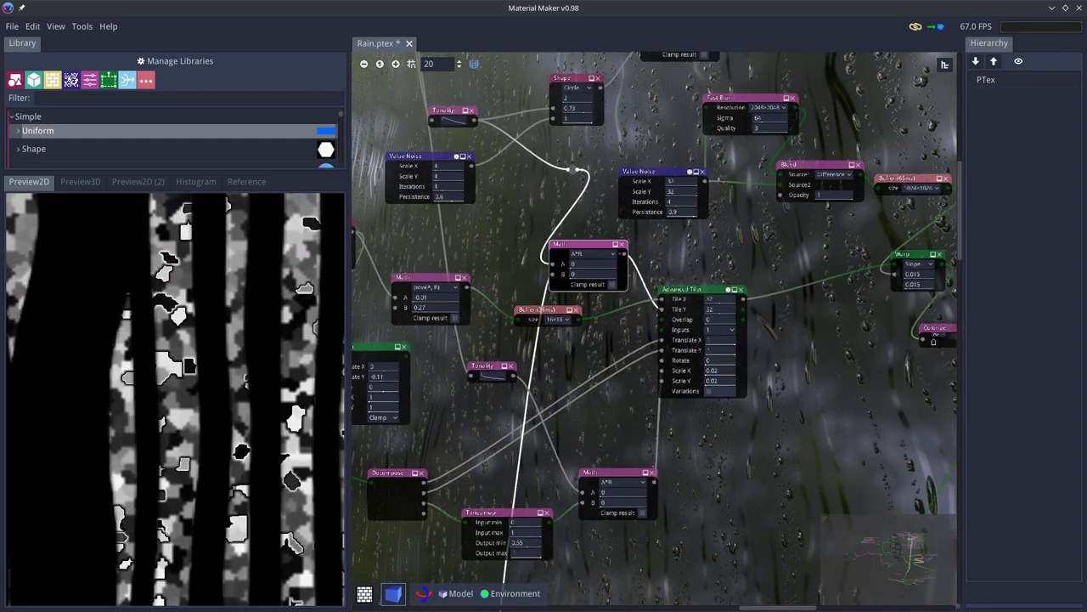
left_click(445, 111)
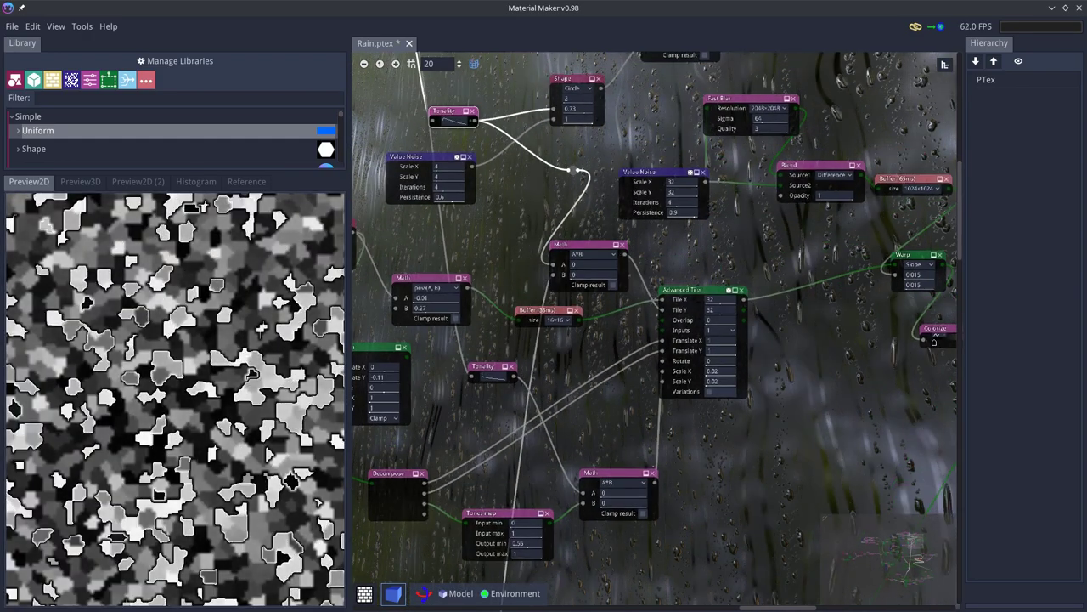
left_click(567, 244)
right_click(183, 409)
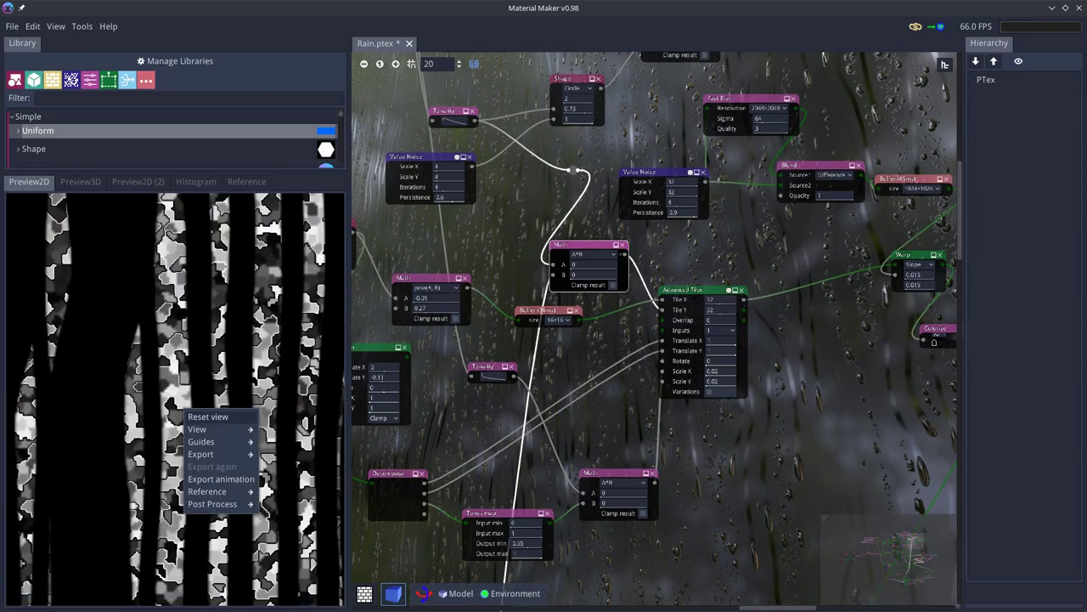
left_click(204, 418)
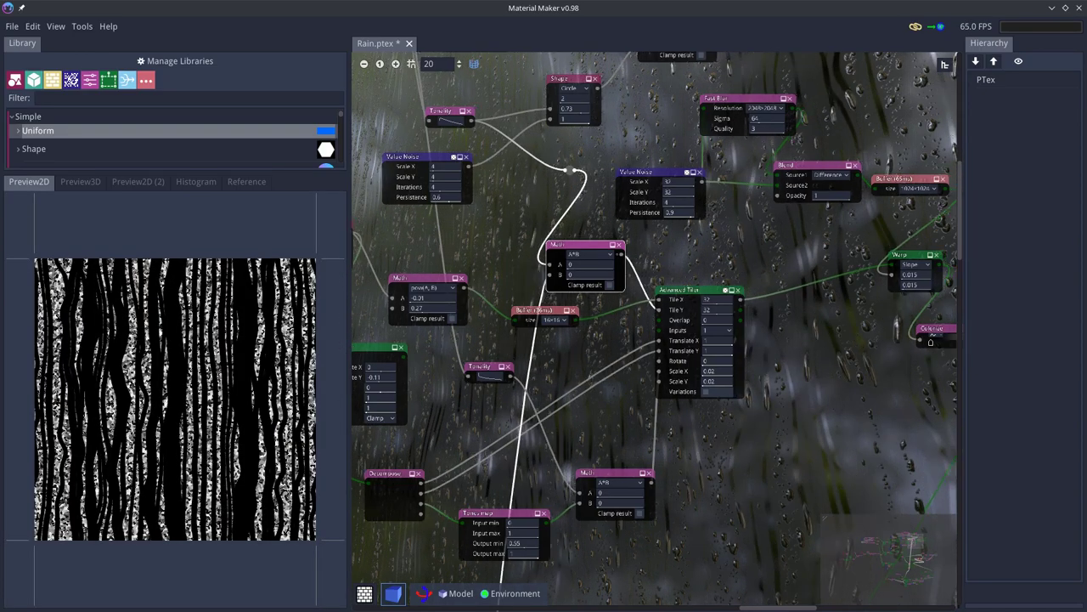
Preview the Advanced Tiler, then the Difference Blend with its Value Noise and Fast Blur inputs and its 1024×1024 Buffer.
middle_click_drag(690, 340, 577, 340)
left_click(577, 290)
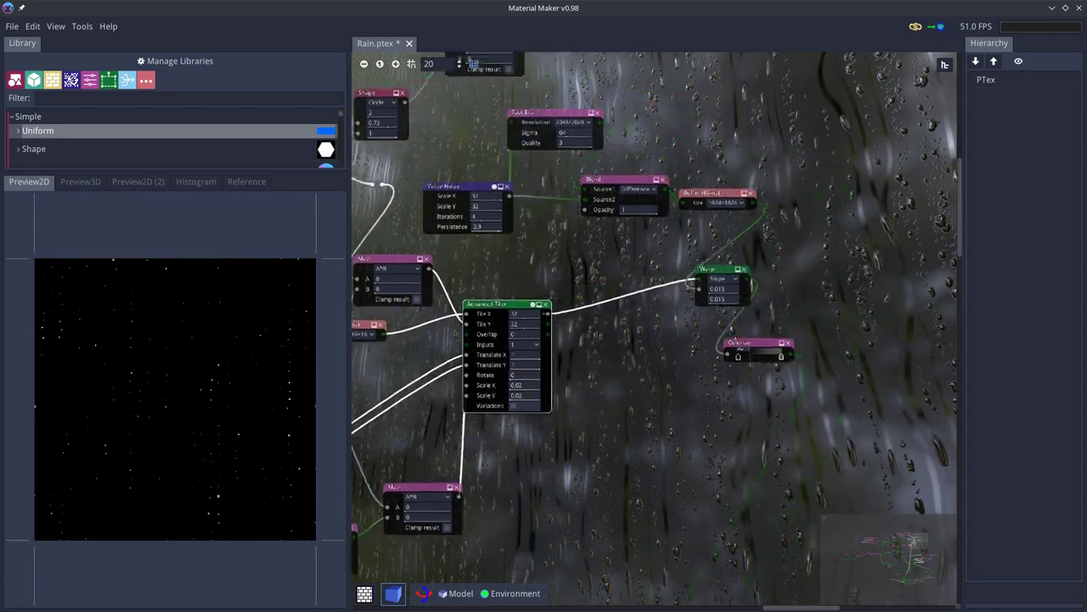
left_click(595, 187)
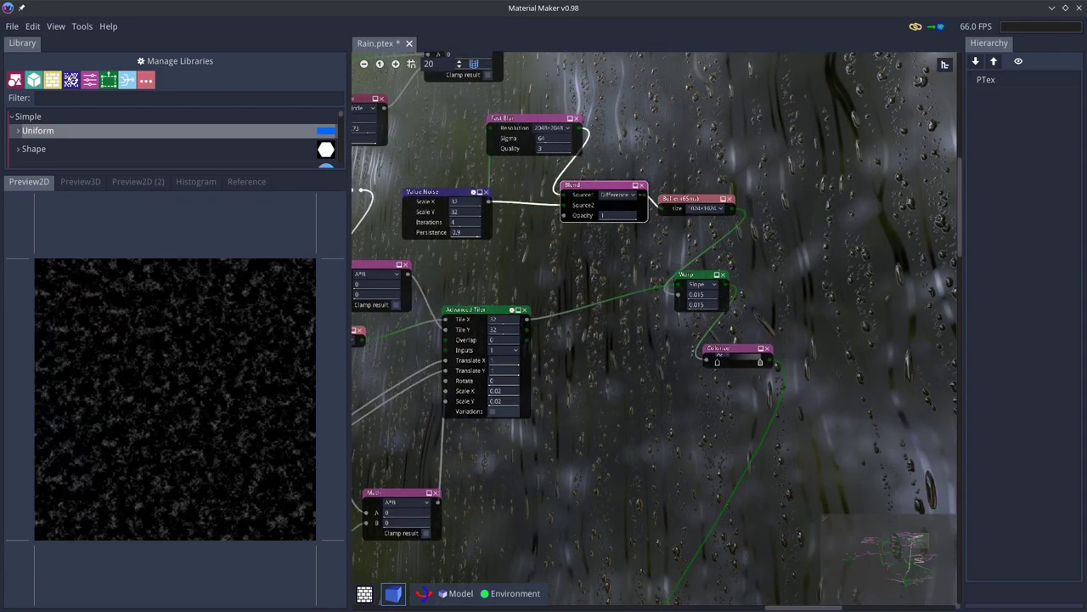
left_click(432, 193)
scroll(175, 399, "up", 10)
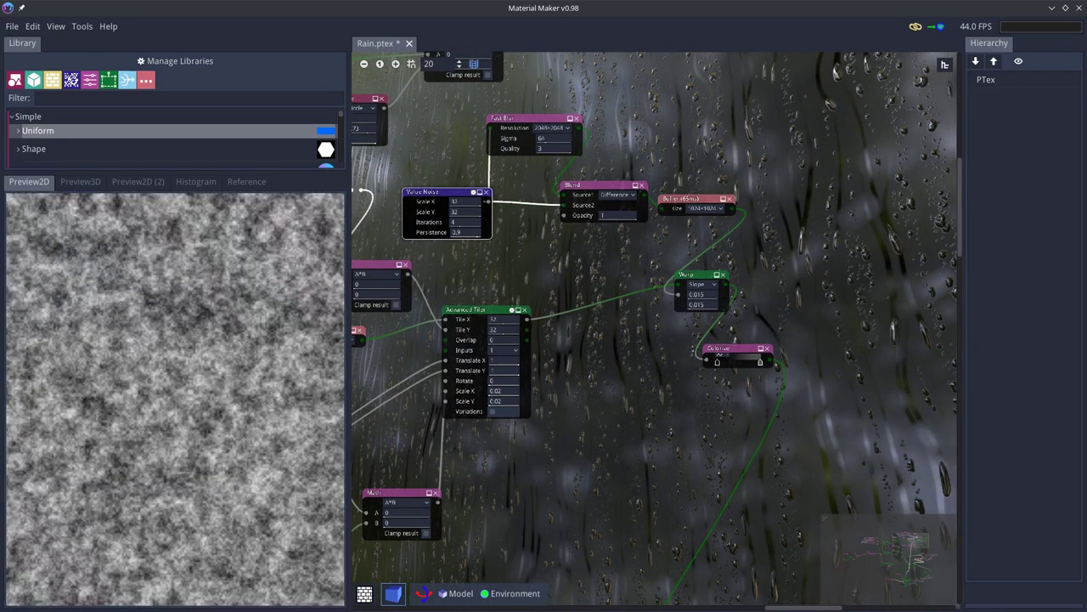
left_click(526, 119)
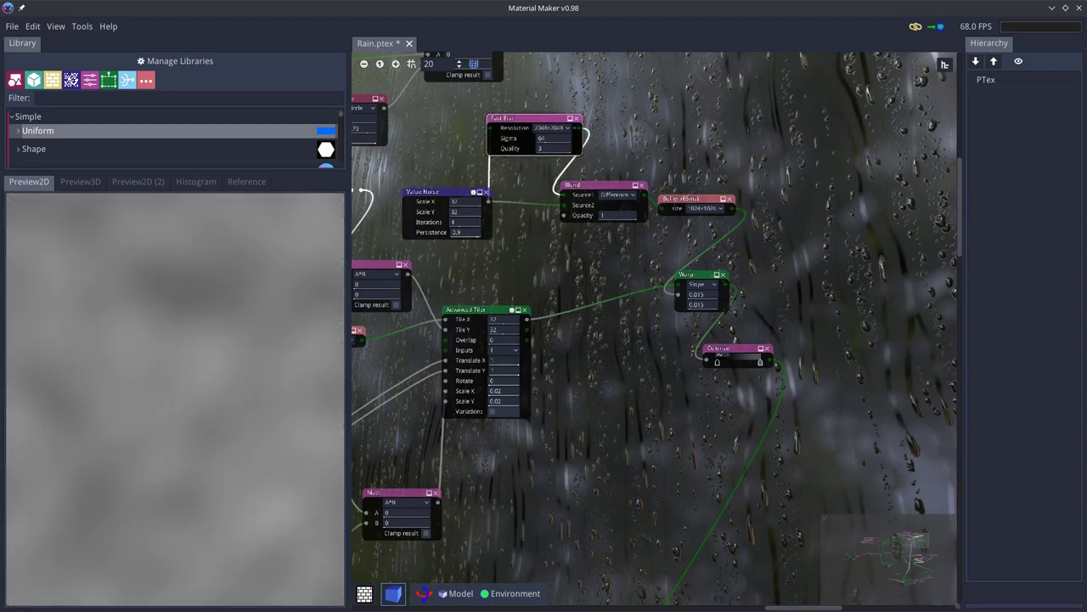
left_click(595, 185)
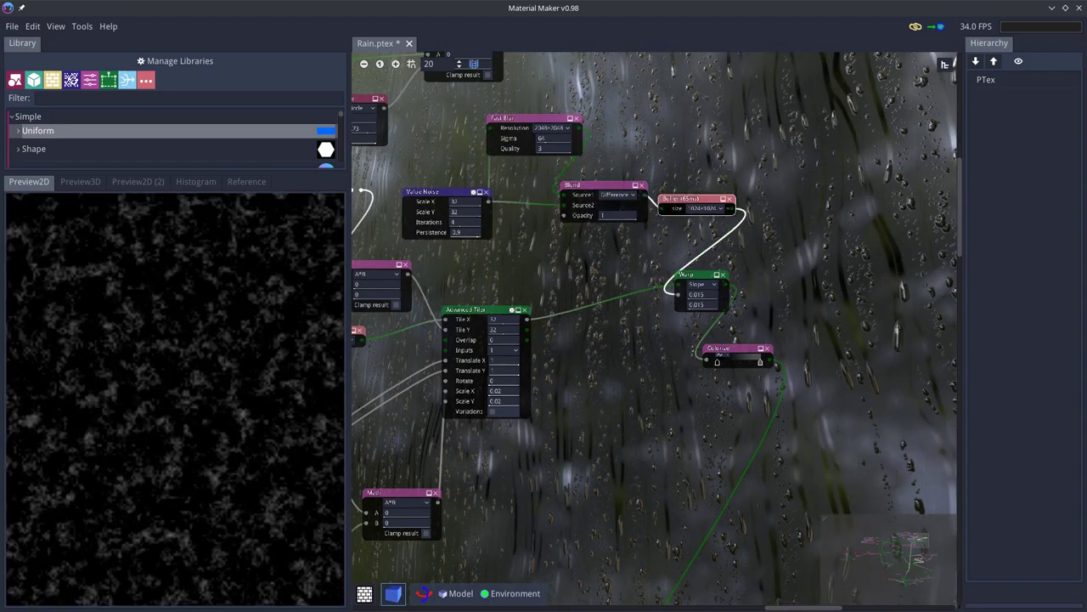
Preview the Slope Warp, the Colorize after it and the Lighten Blend ahead of the landing droplets Switch.
left_click(688, 275)
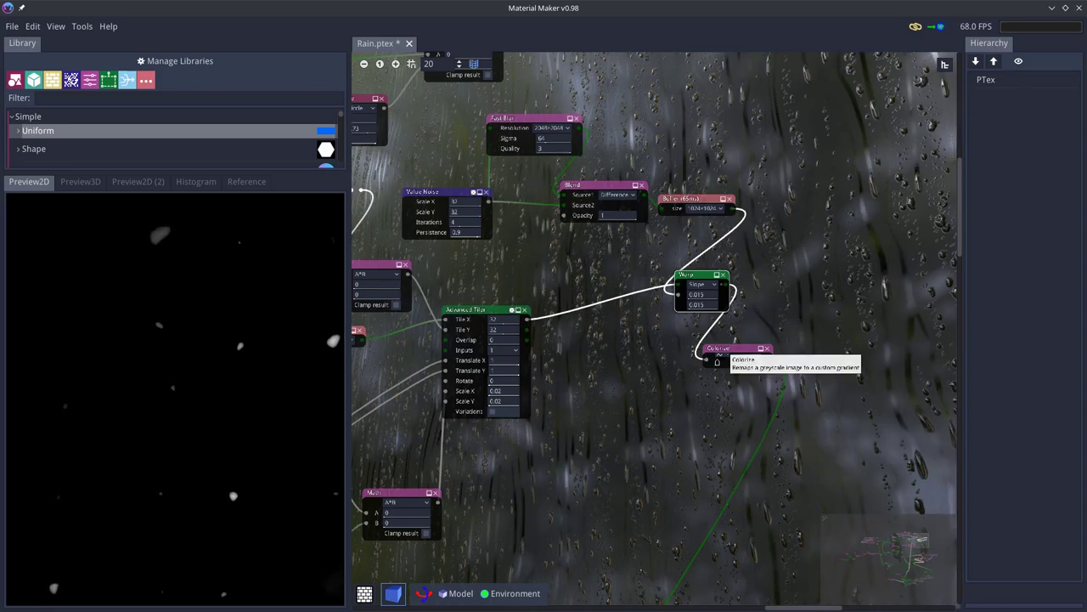
left_click(722, 355)
scroll(722, 355, "down", 6)
middle_click_drag(723, 355, 692, 161)
scroll(633, 378, "up", 8)
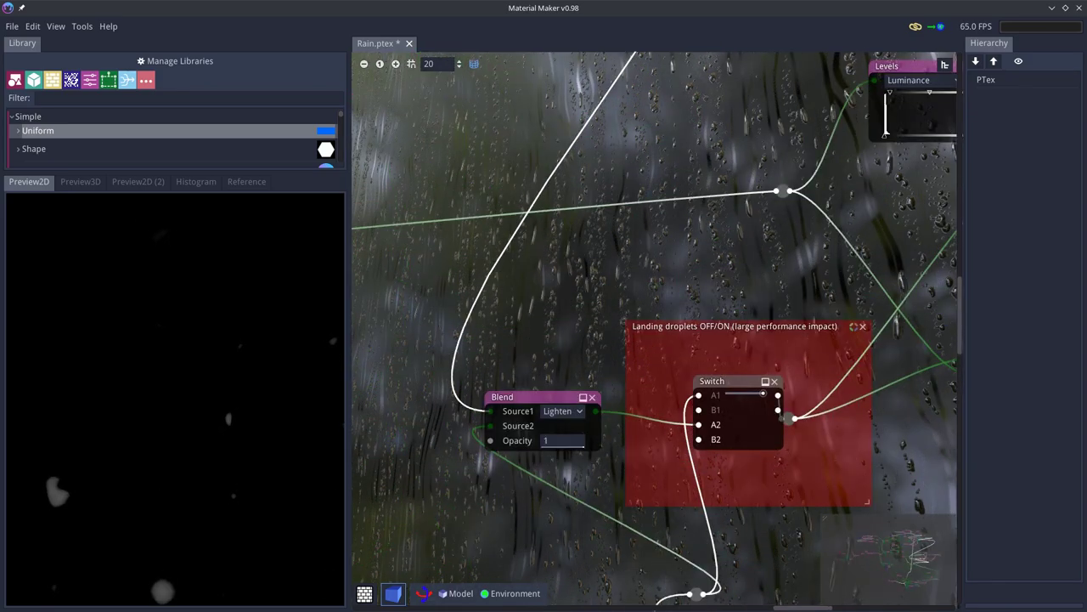
left_click(545, 397)
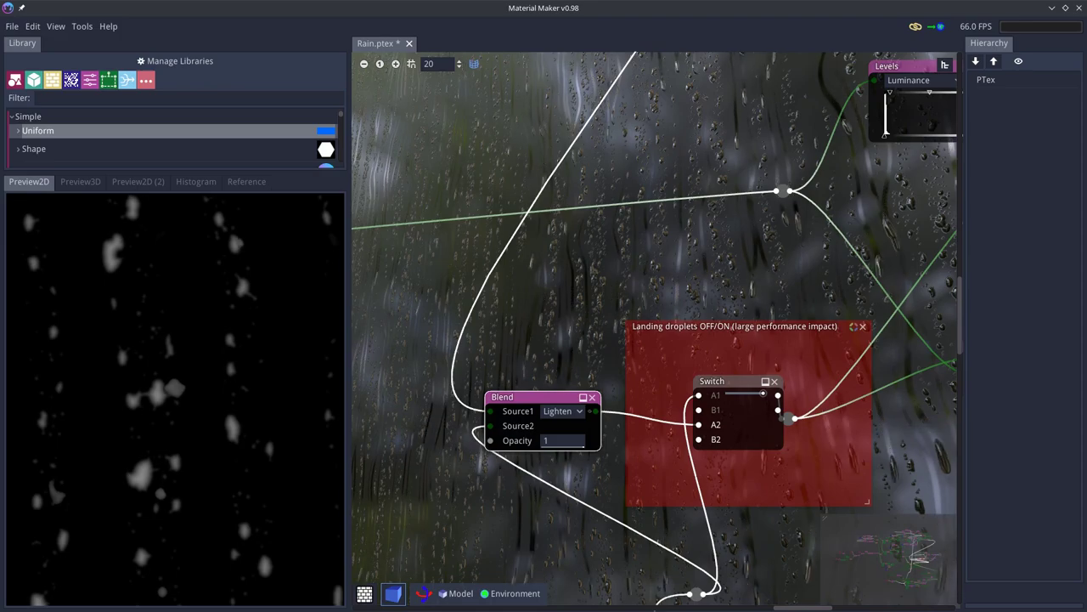
Preview the Luminance Levels node ahead of the Screen Blend and reset the 2D preview's view.
scroll(680, 290, "down", 6)
scroll(799, 270, "up", 6)
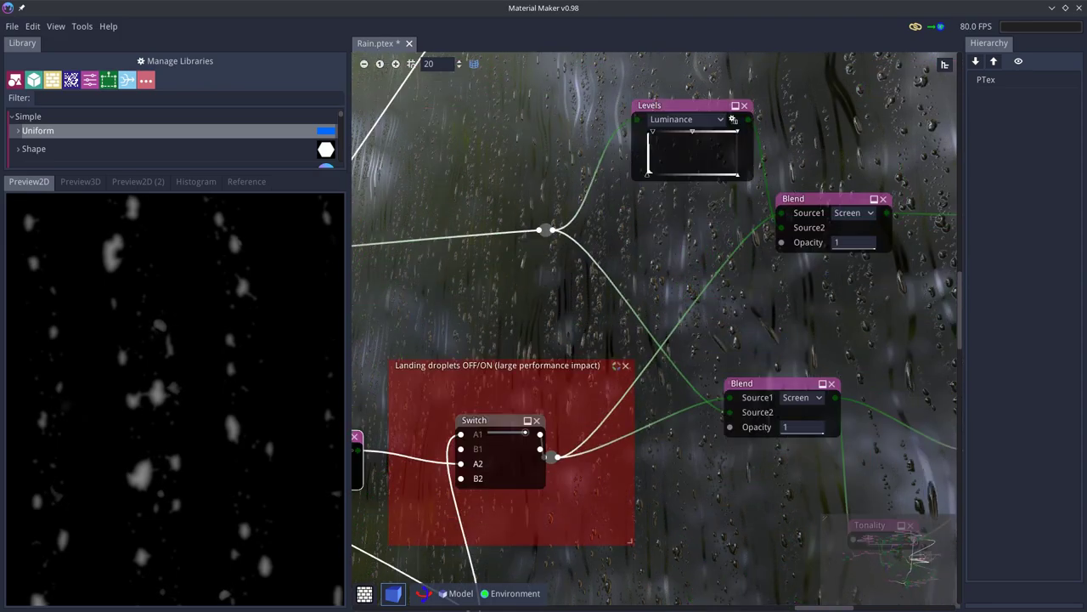
left_click(685, 106)
middle_click_drag(684, 111, 653, 190)
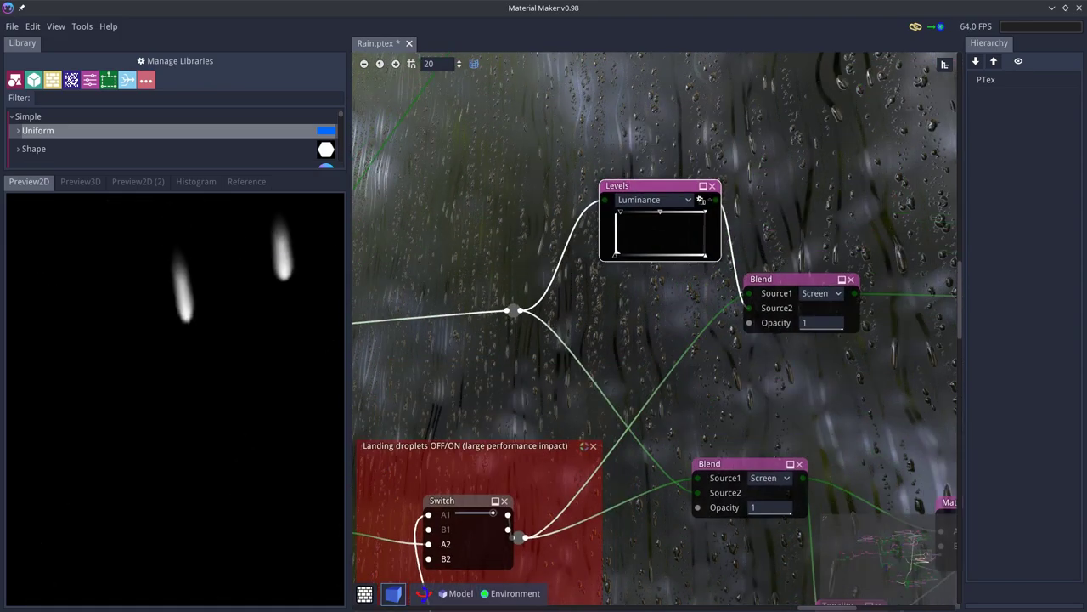
right_click(271, 342)
left_click(295, 351)
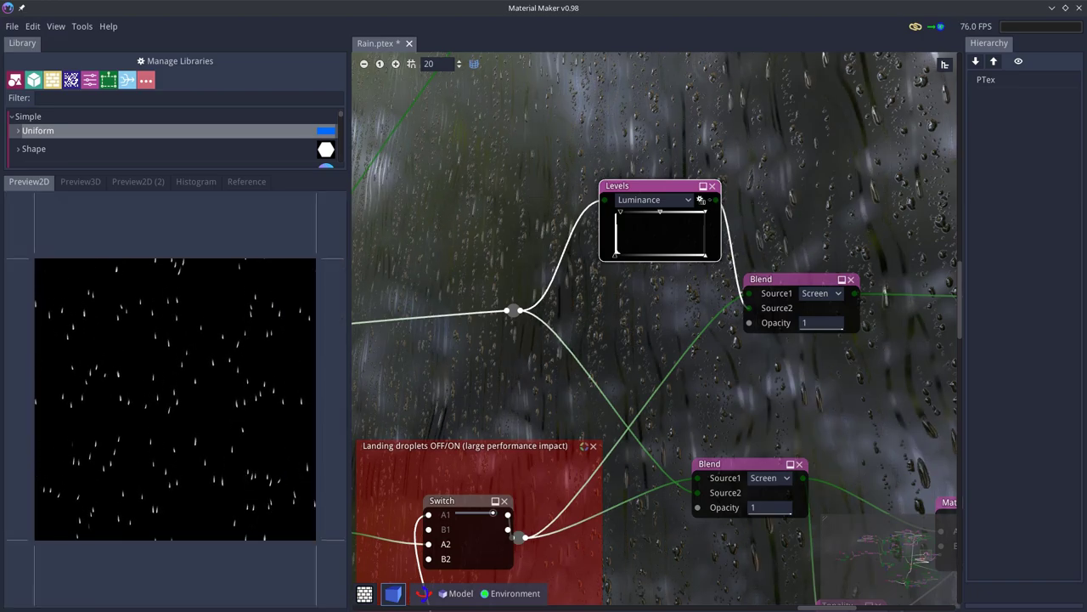
middle_click_drag(727, 460, 651, 454)
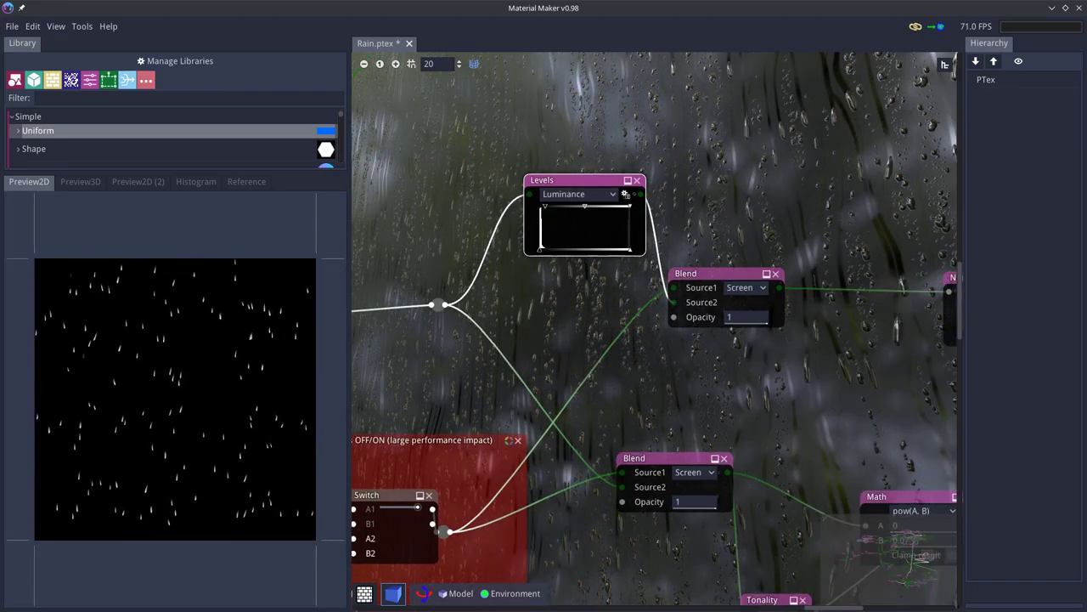
Compare the two Screen Blend nodes and the Luminance Levels in the 2D preview, and preview the Normal Map node.
left_click(653, 457)
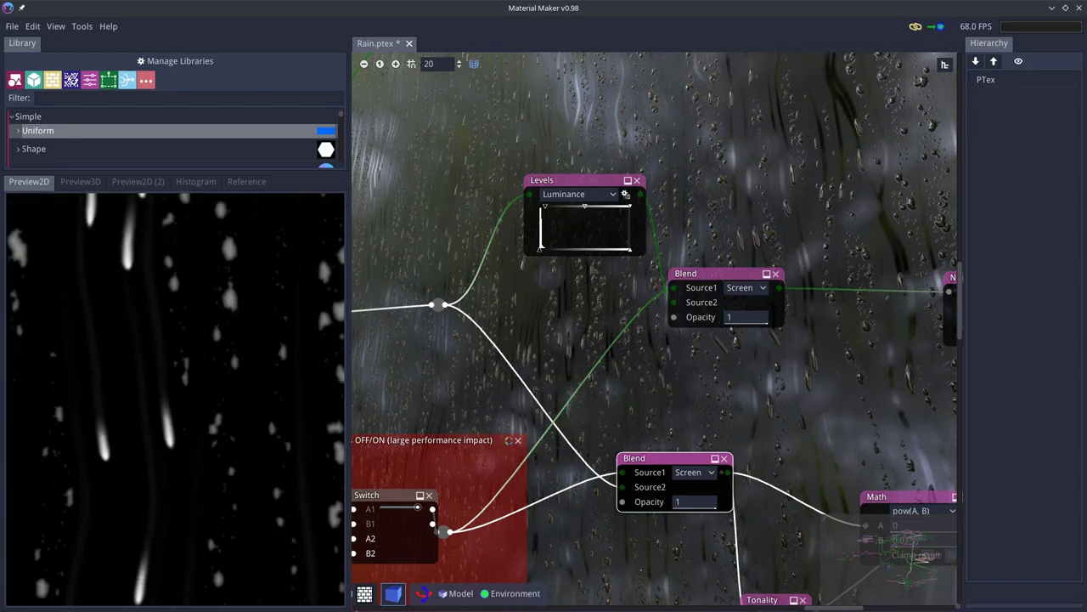
left_click(566, 181)
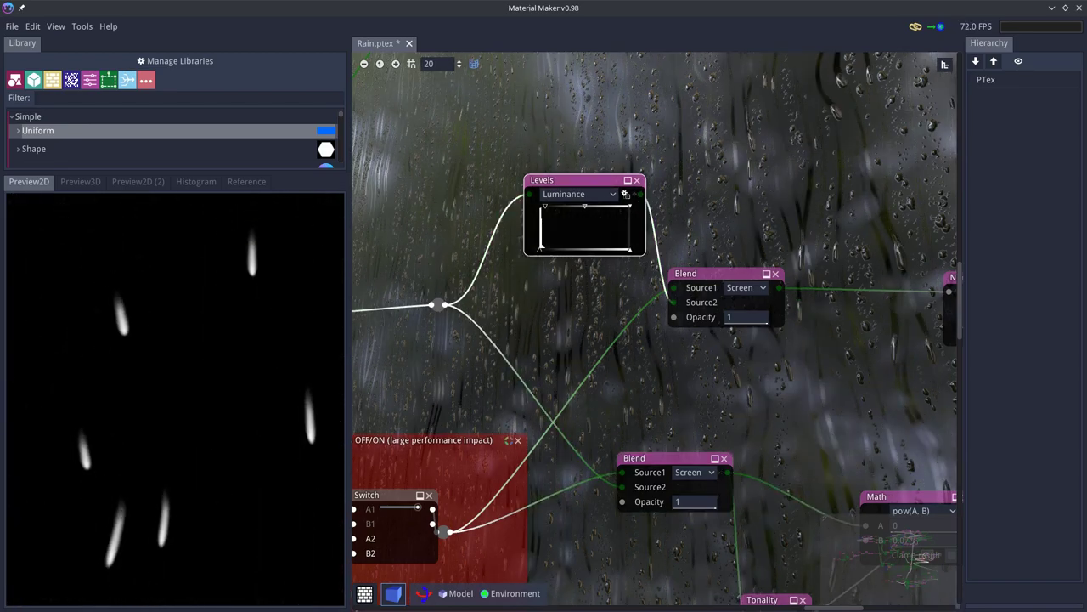
left_click(716, 273)
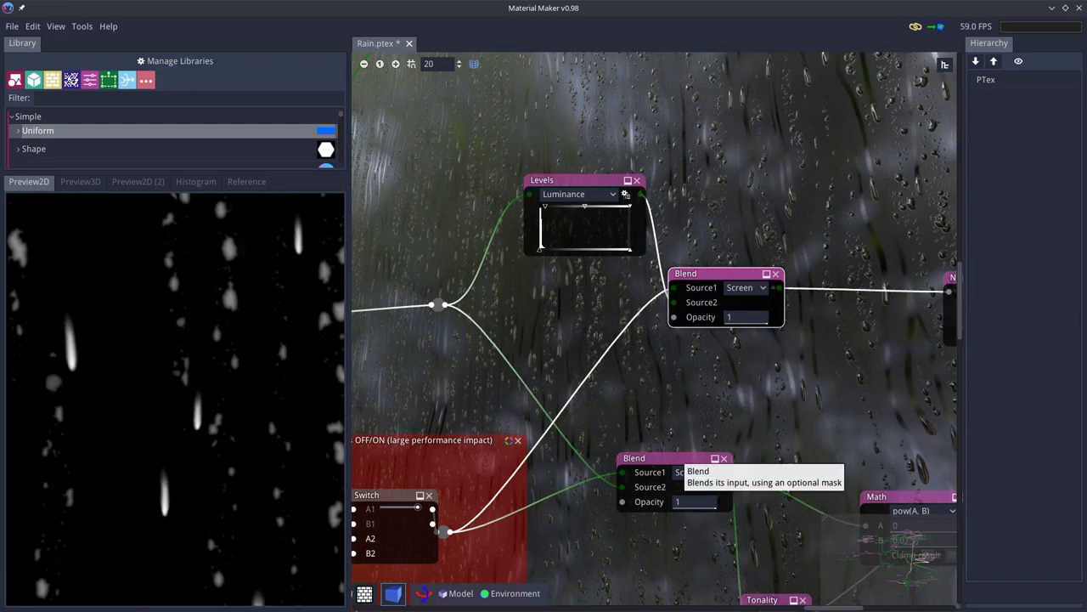
left_click(676, 463)
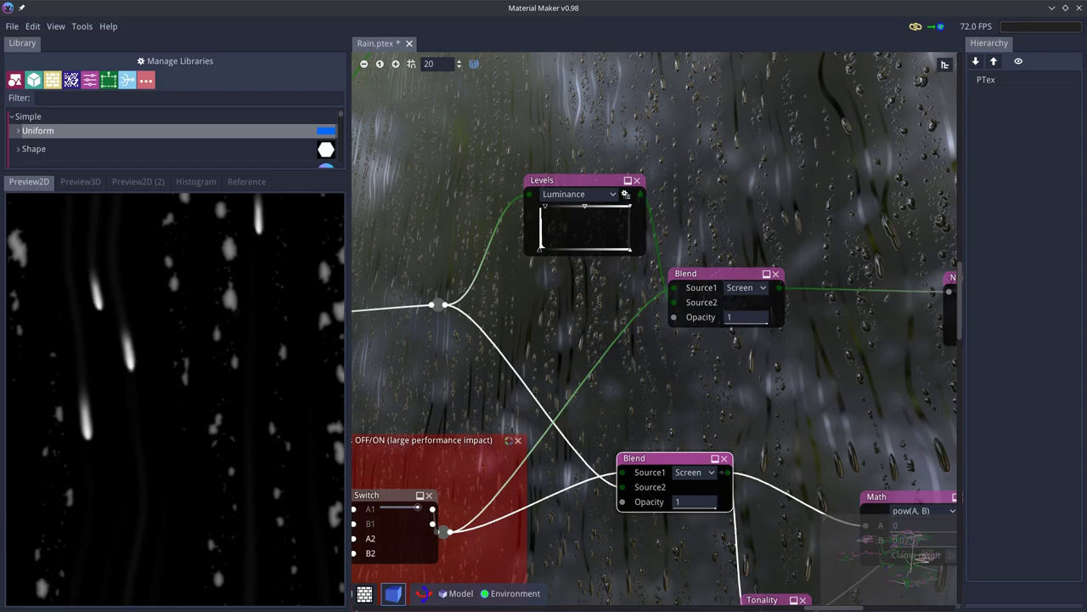
middle_click_drag(884, 327, 611, 343)
left_click(689, 294)
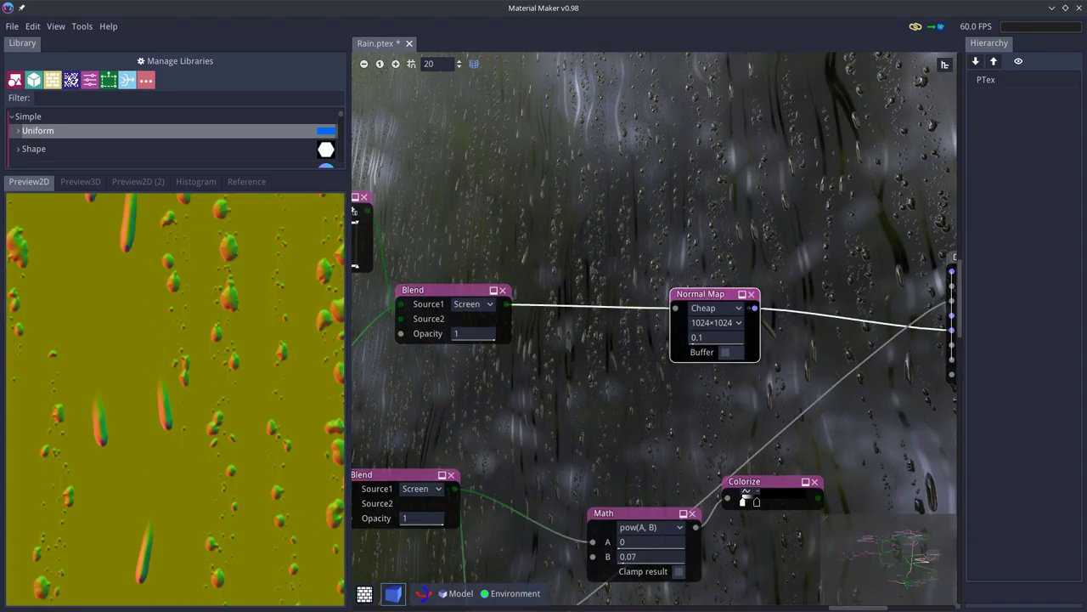
Preview the pow(A, B) Math node, the lower Screen Blend and the Tonality node that the Blend feeds.
middle_click_drag(690, 295, 769, 156)
left_click(690, 375)
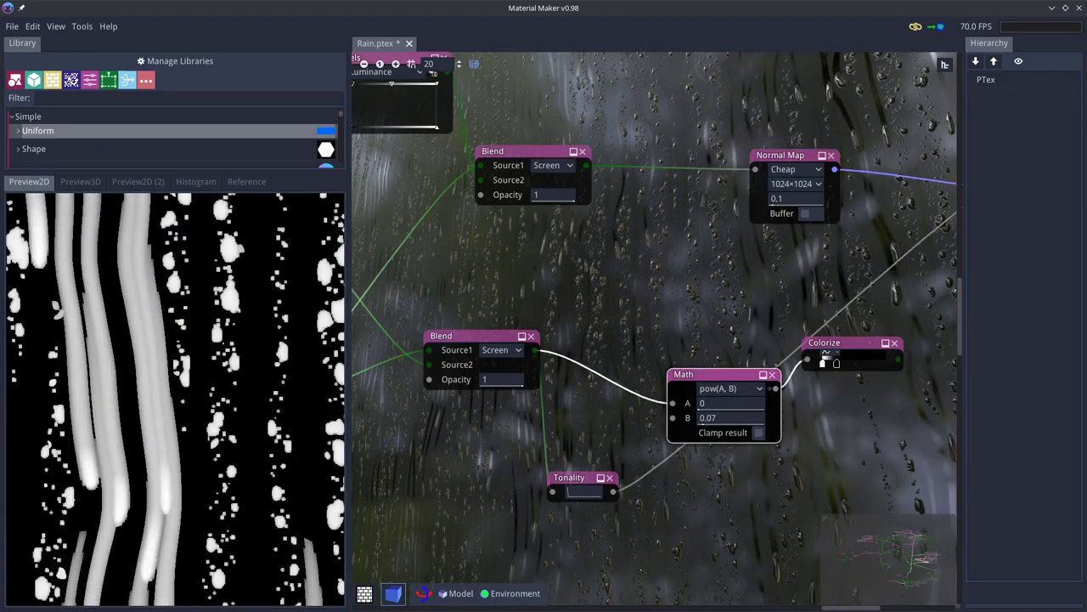
left_click(481, 337)
left_click(576, 476)
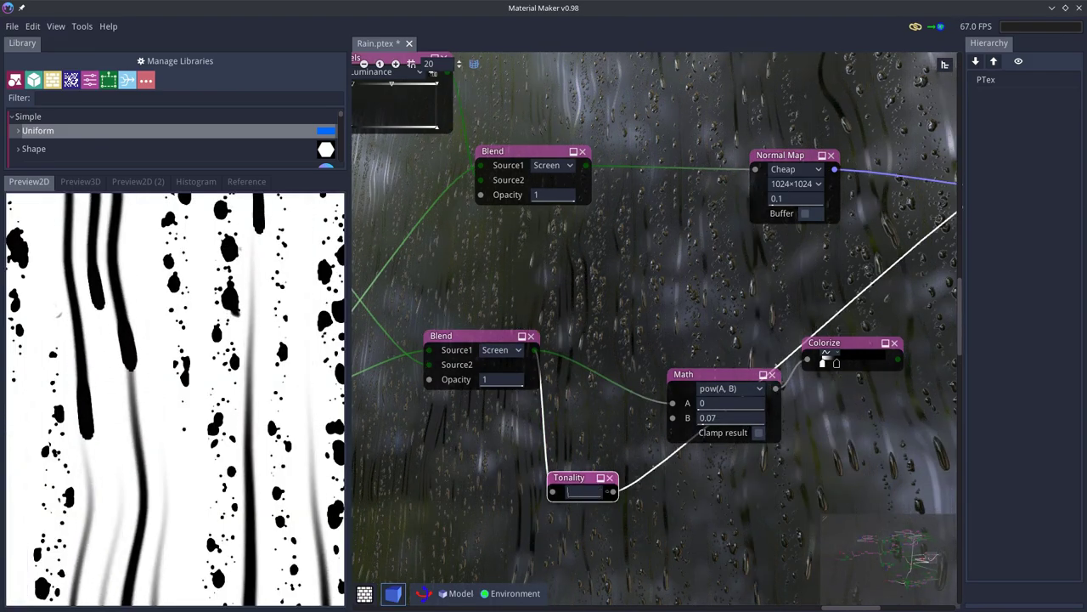
Delete the pow(A, B) Math node and its leftover Colorize, and move the Tonality node up and right beside the lower Screen Blend.
left_click(696, 374)
left_click_drag(690, 375, 605, 276)
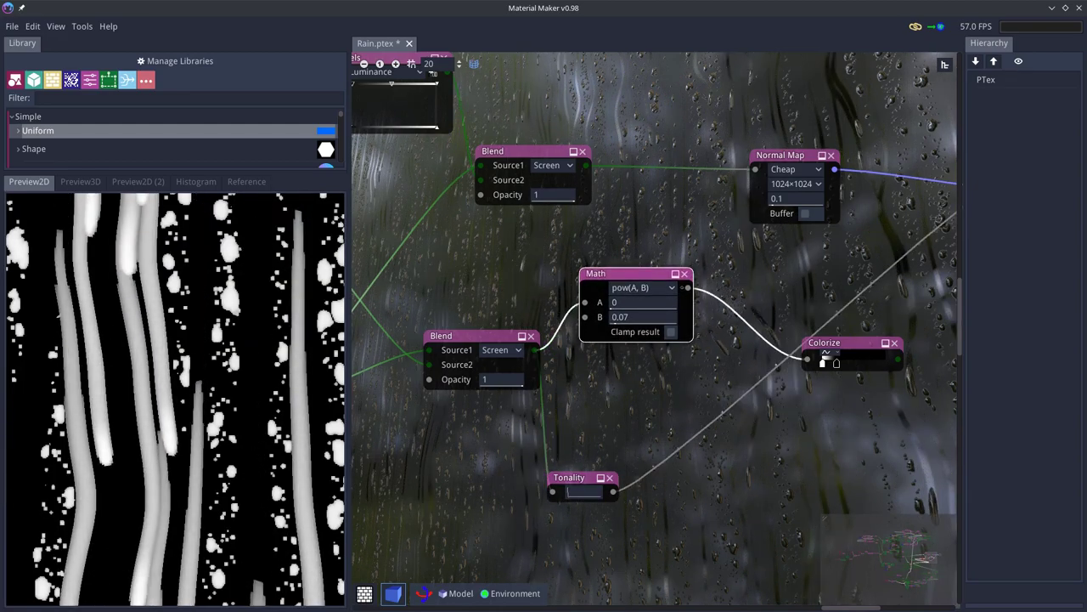
key("Delete")
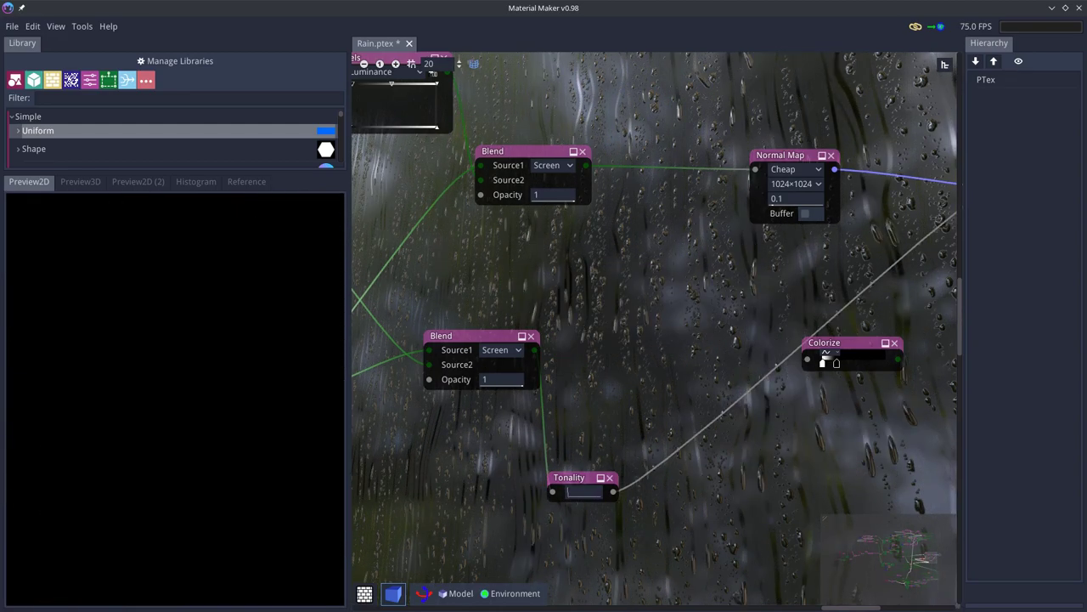
left_click(853, 343)
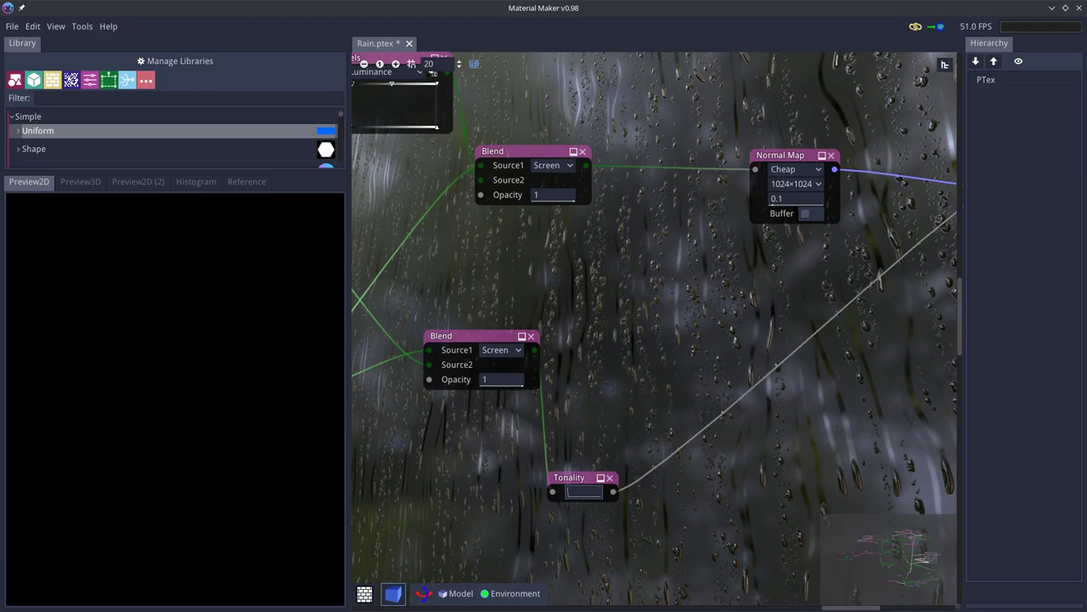
left_click_drag(571, 477, 673, 376)
middle_click_drag(673, 376, 571, 401)
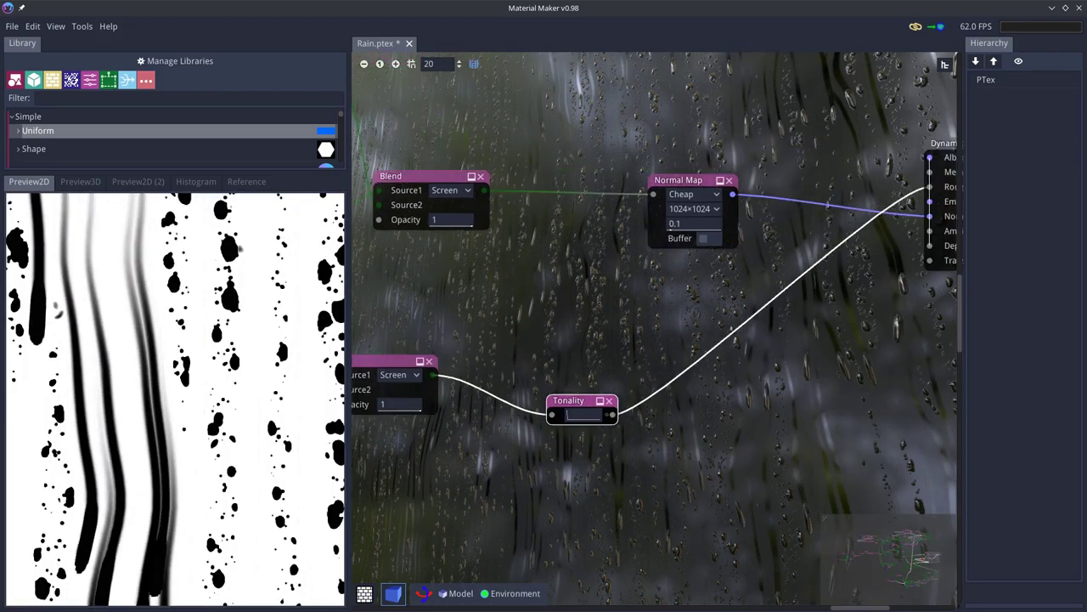
Turn off Transparency on the Dynamic PBR Material and inspect the drops on the glass from far and near.
middle_click_drag(816, 340, 542, 430)
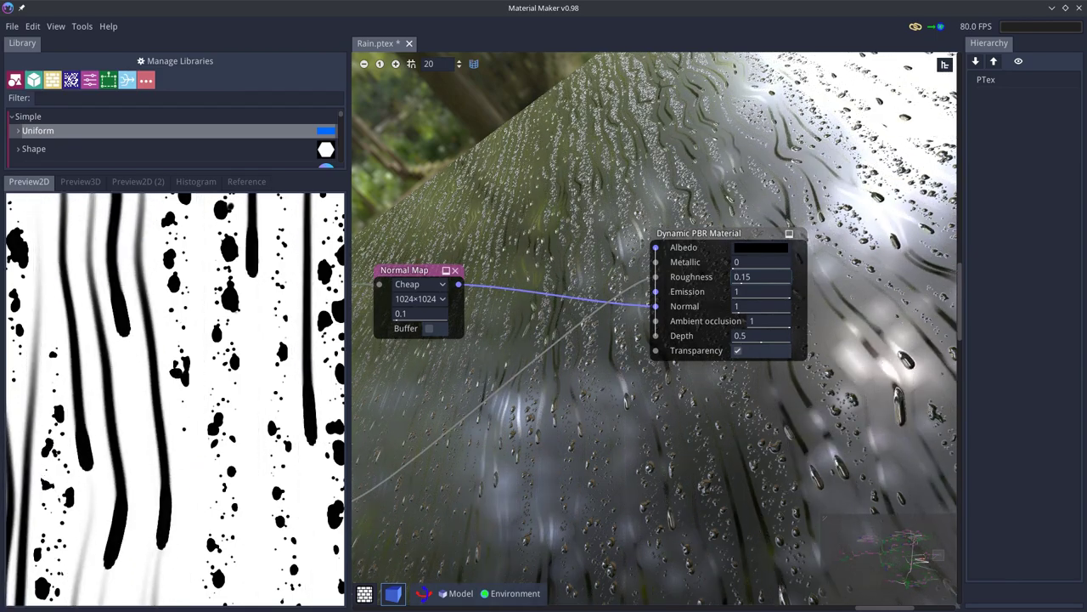
left_click(739, 351)
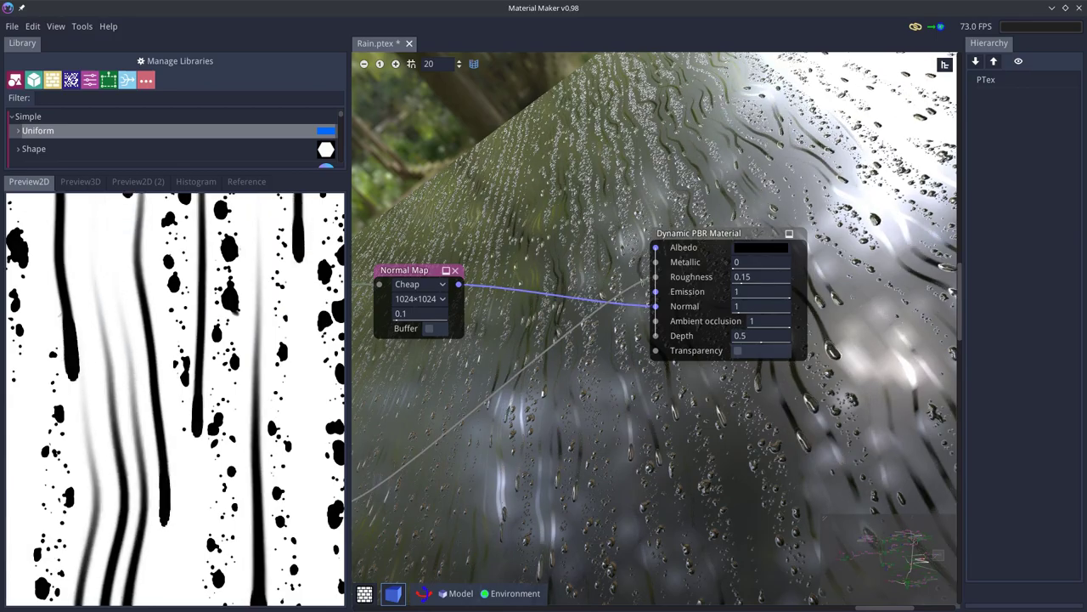
scroll(654, 329, "down", 4)
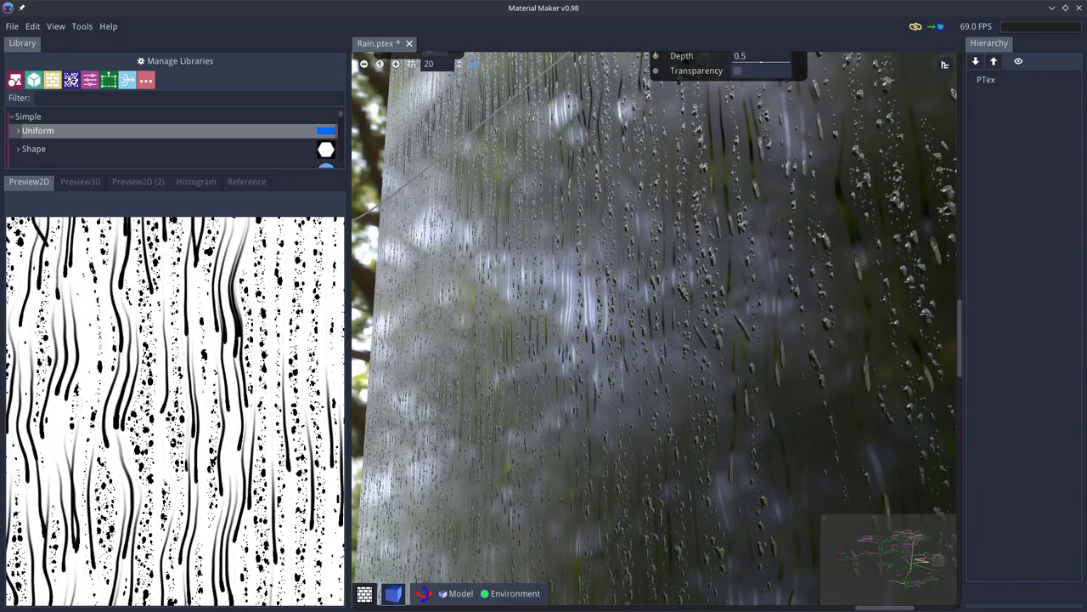
scroll(654, 329, "up", 10)
scroll(654, 330, "down", 6)
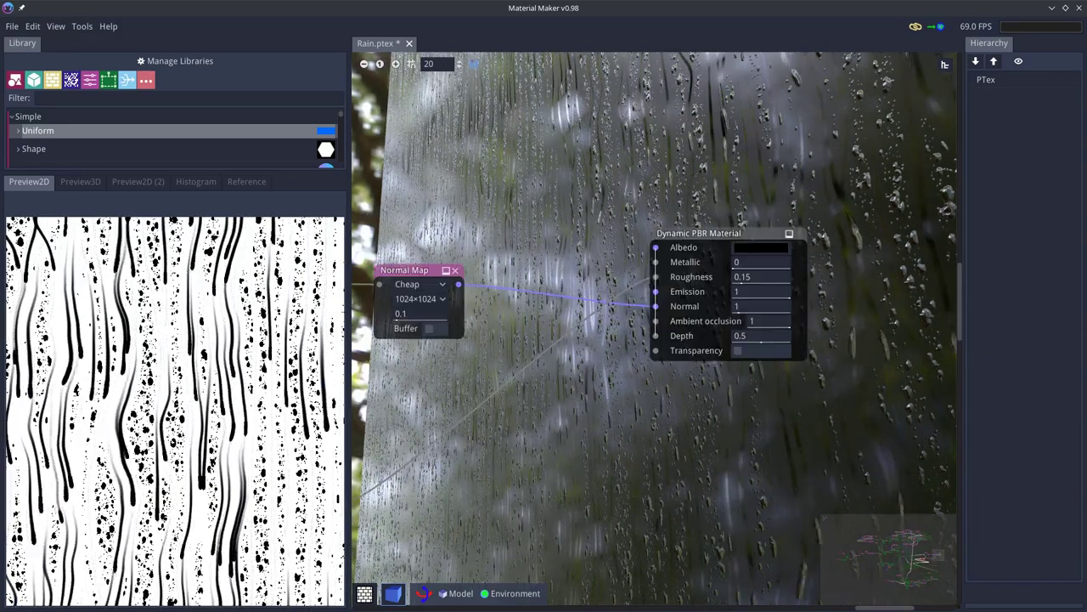
scroll(424, 593, "up", 8)
middle_click_drag(527, 459, 568, 355)
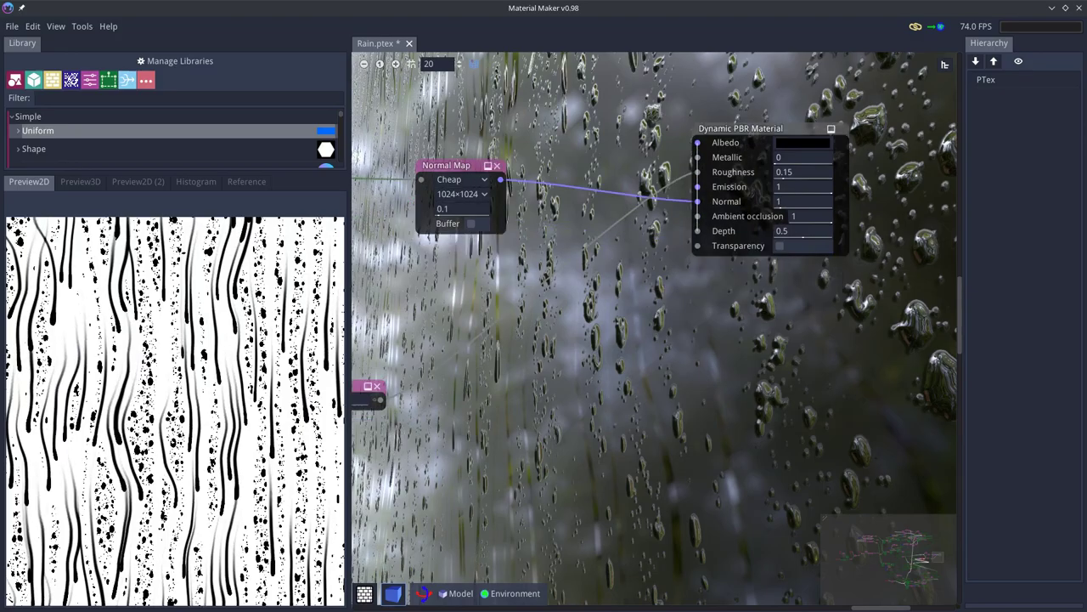
Survey the whole node graph of the rain material, including the branches feeding the landing droplets Switch.
scroll(943, 509, "down", 8)
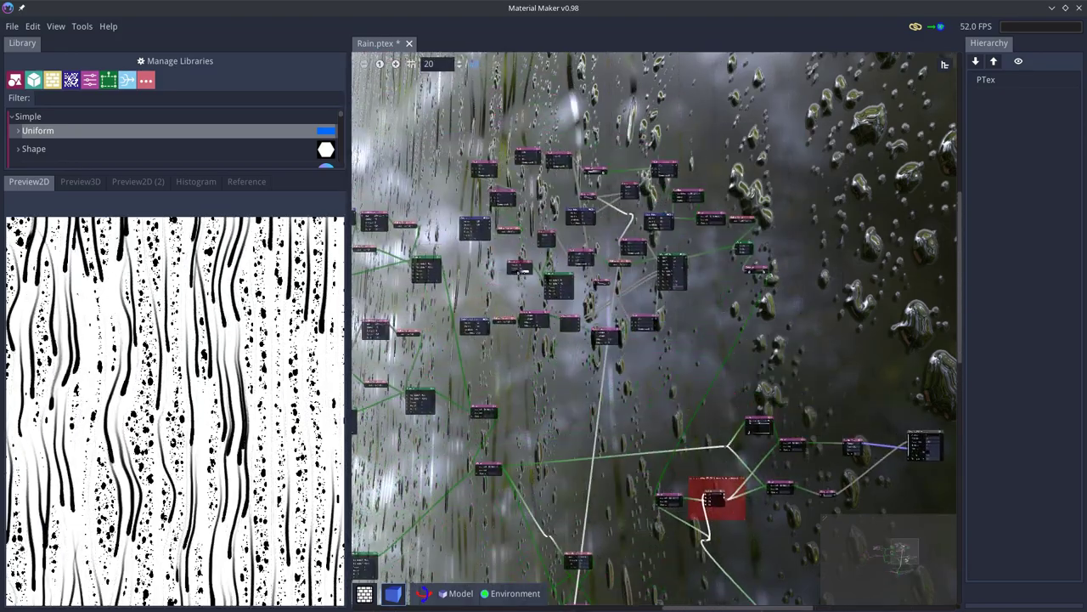
middle_click_drag(523, 271, 747, 214)
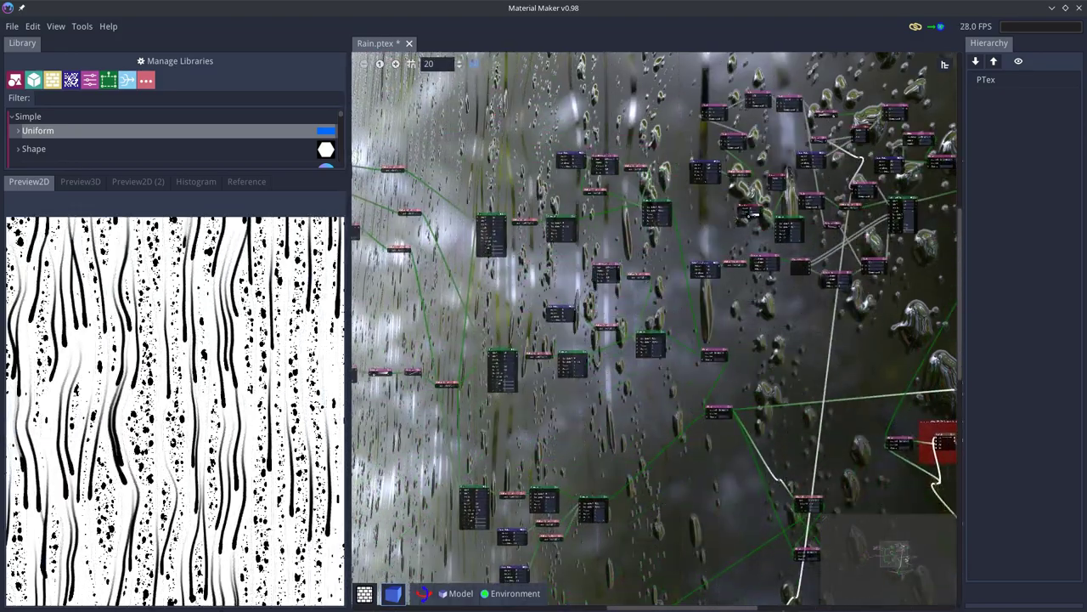